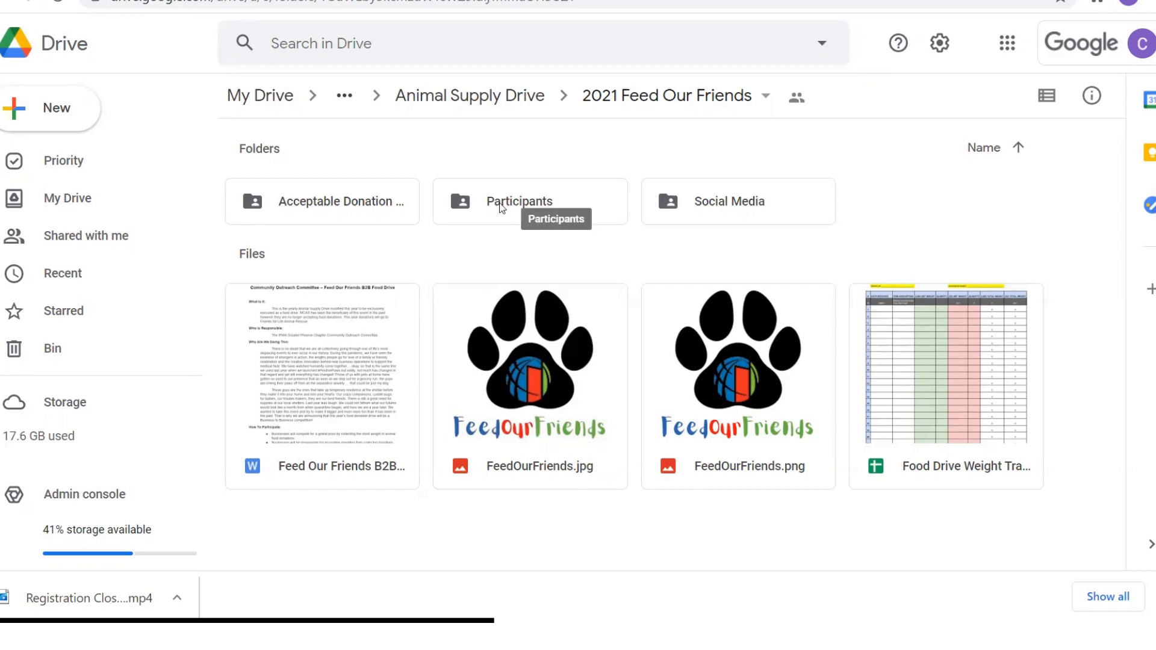
Step: Open the Week 1 (1st-7th) food drive weight tracking sheet in the milliCare by CFS folder under Participants
double_click(501, 208)
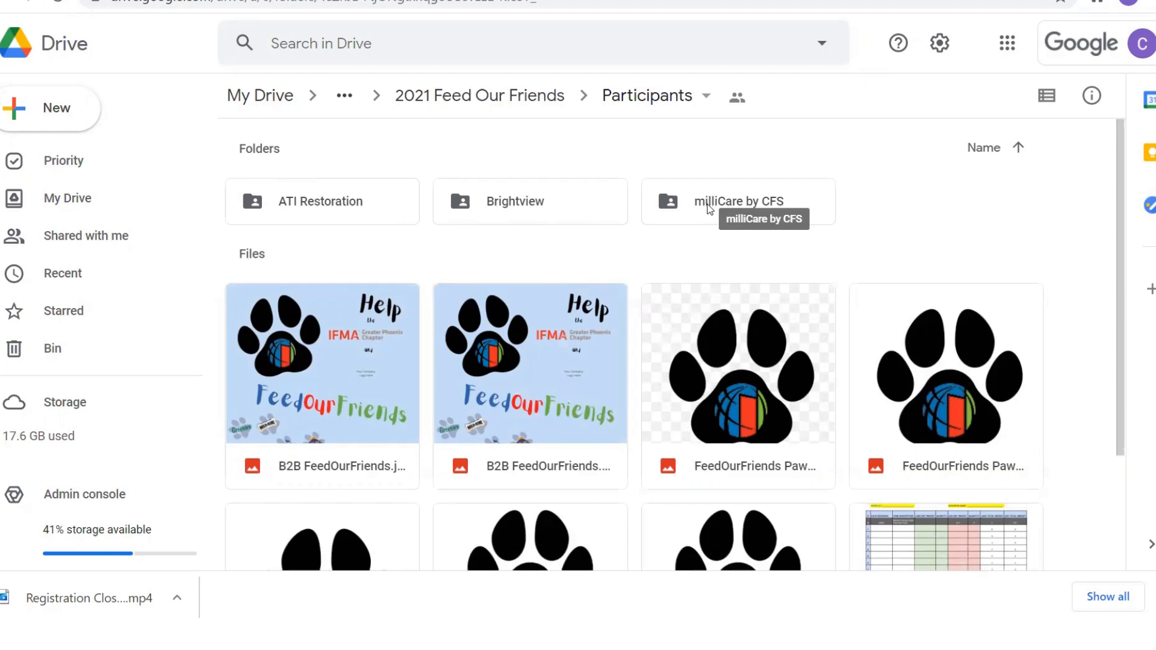
double_click(709, 207)
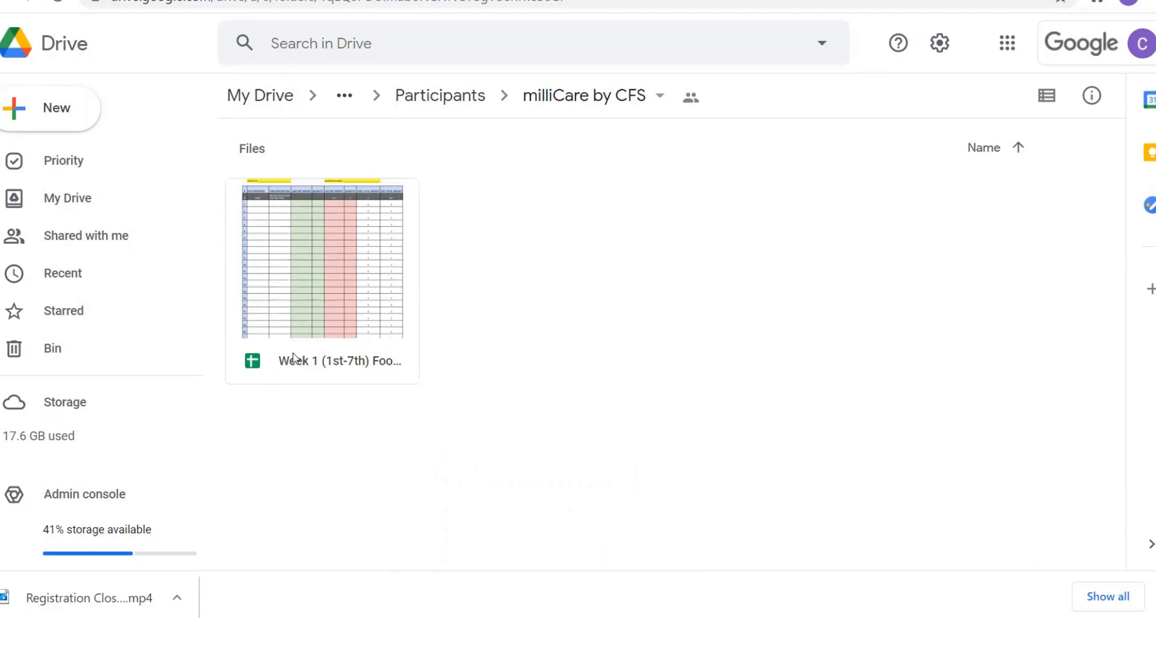
double_click(351, 365)
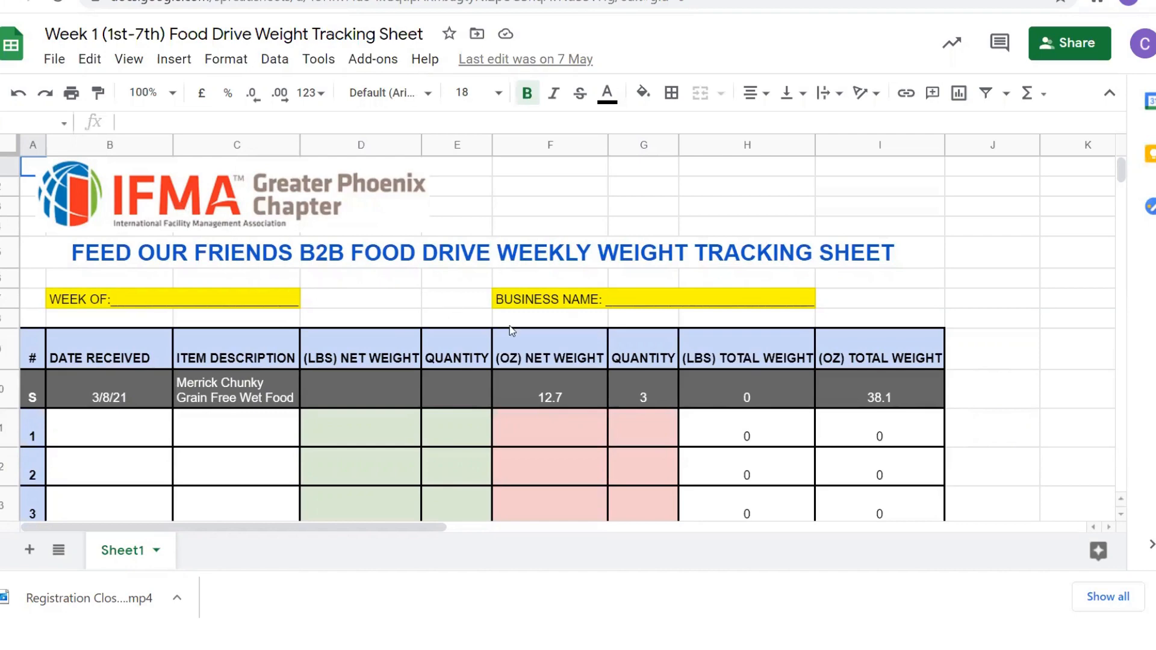
Step: Review the tracking sheet's layout, including the sample row, the numbered entry rows, and the Week Of and Business Name fields
scroll(174, 354, down, 1)
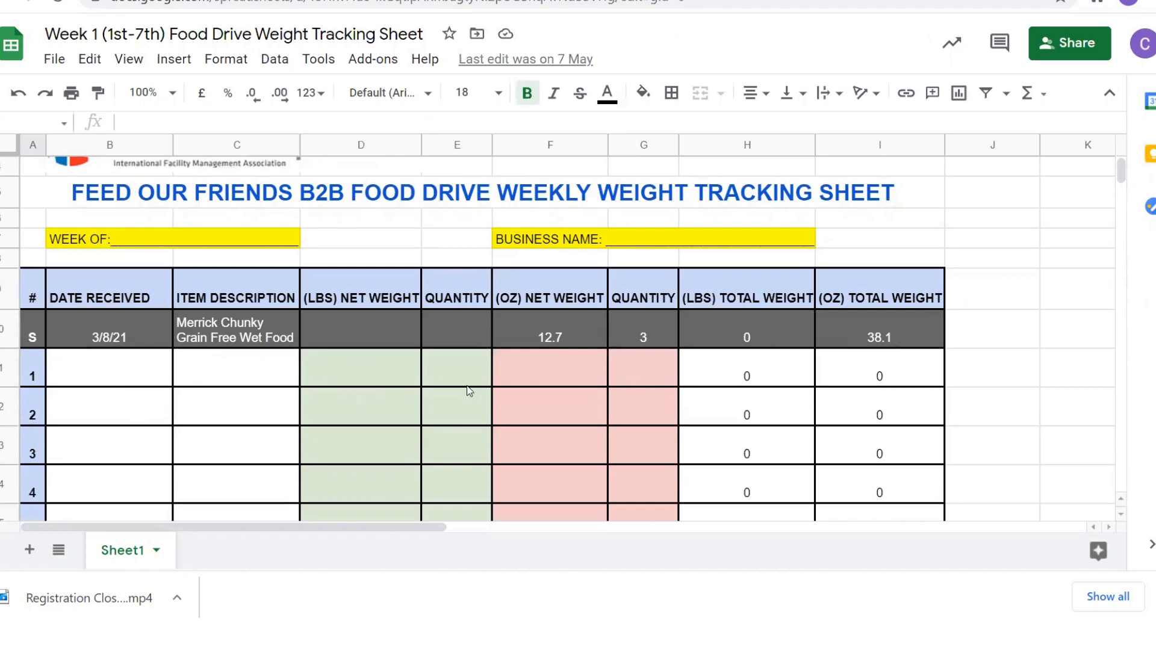
scroll(240, 406, up, 1)
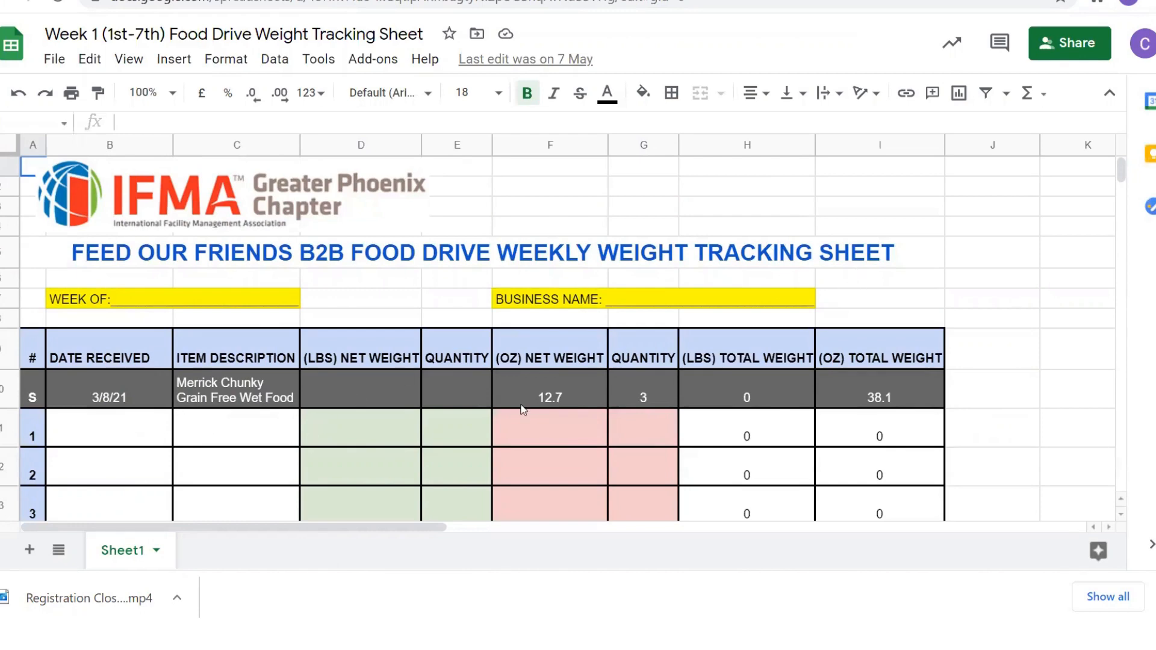
scroll(335, 442, down, 7)
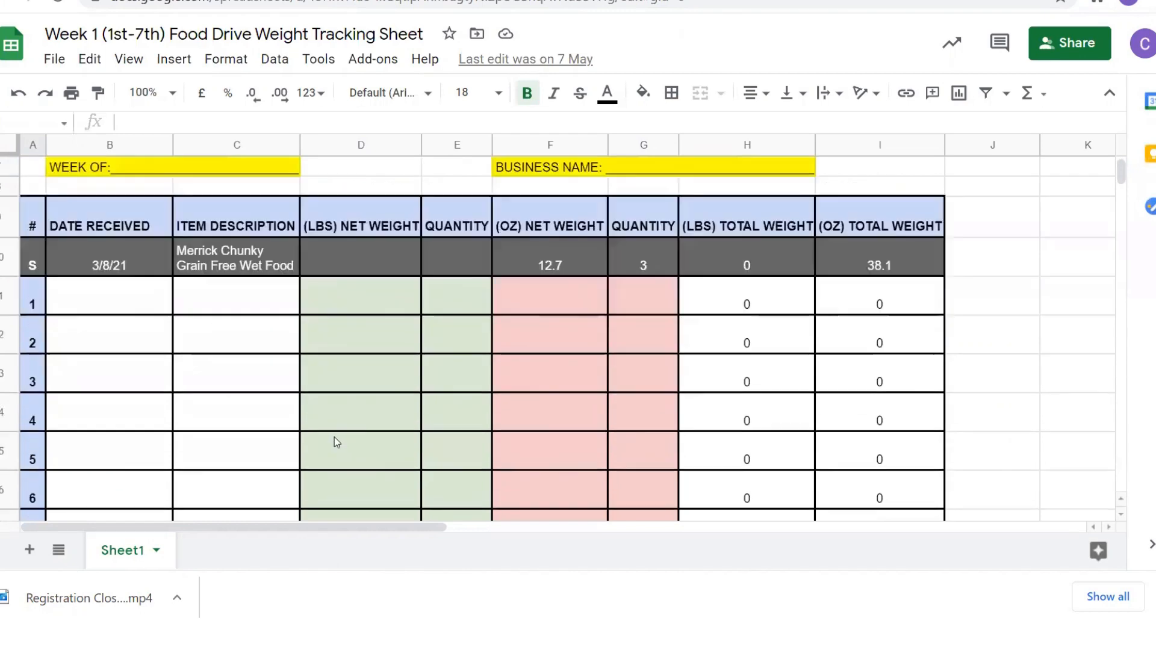
scroll(336, 437, up, 7)
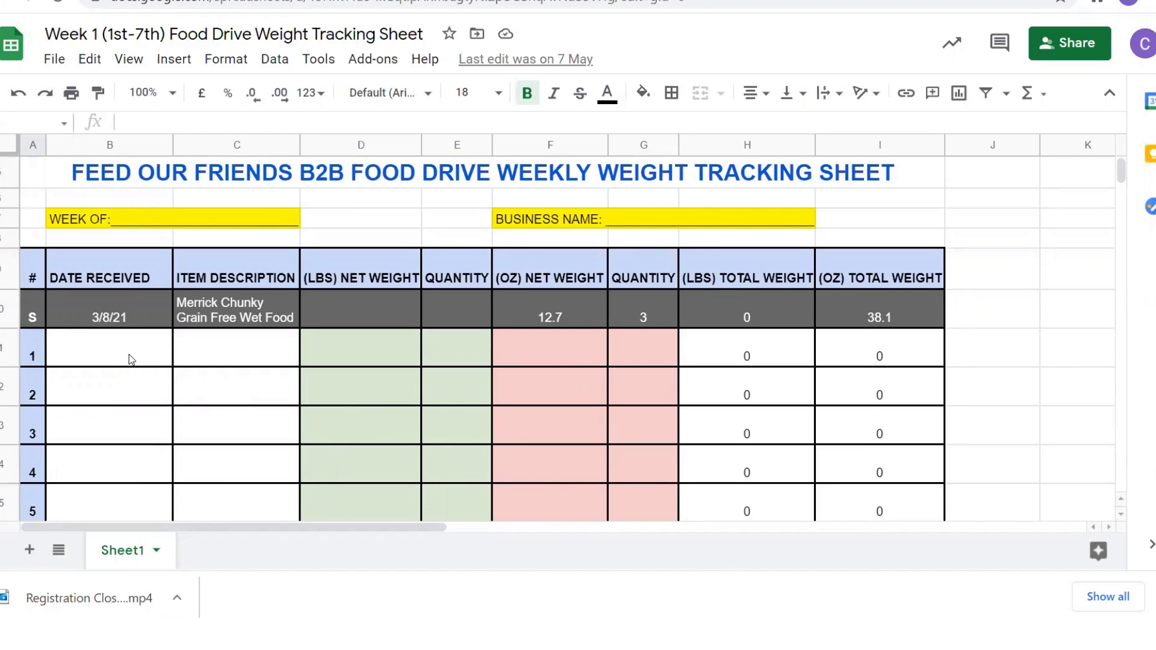
scroll(131, 360, down, 2)
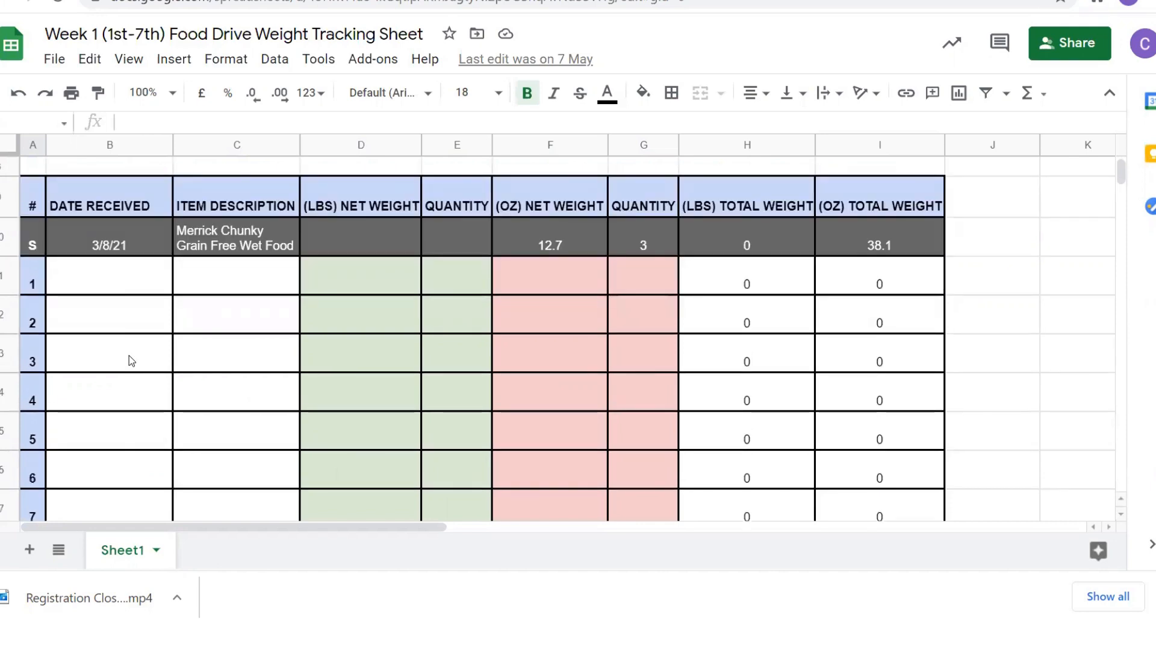
scroll(131, 361, up, 2)
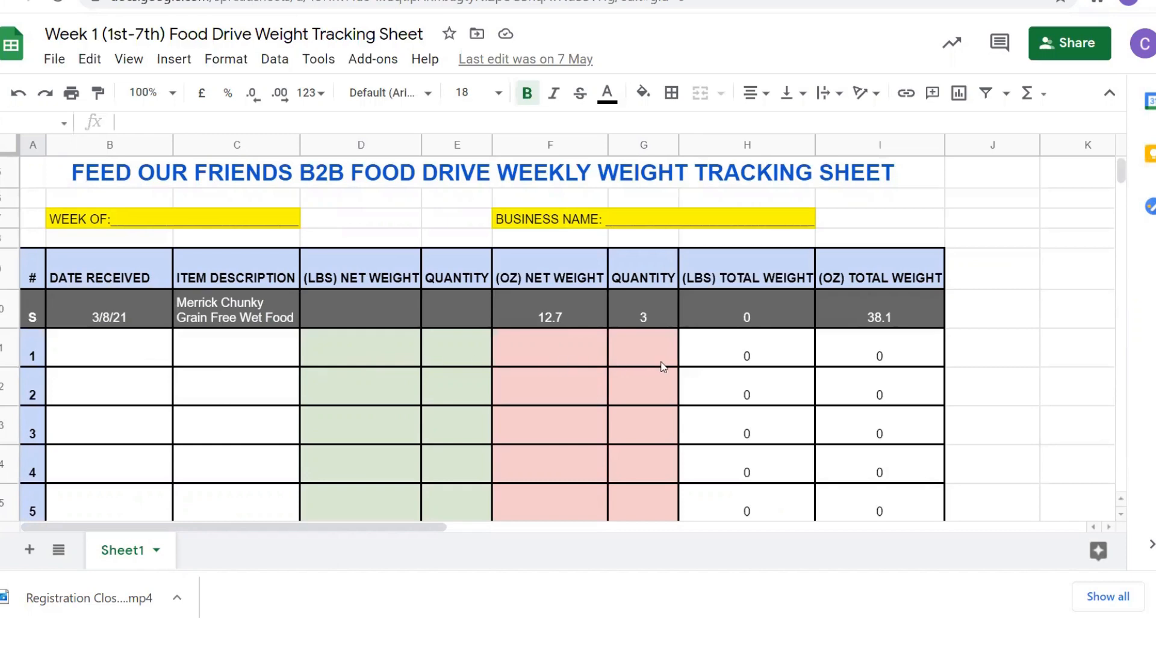
click(7, 348)
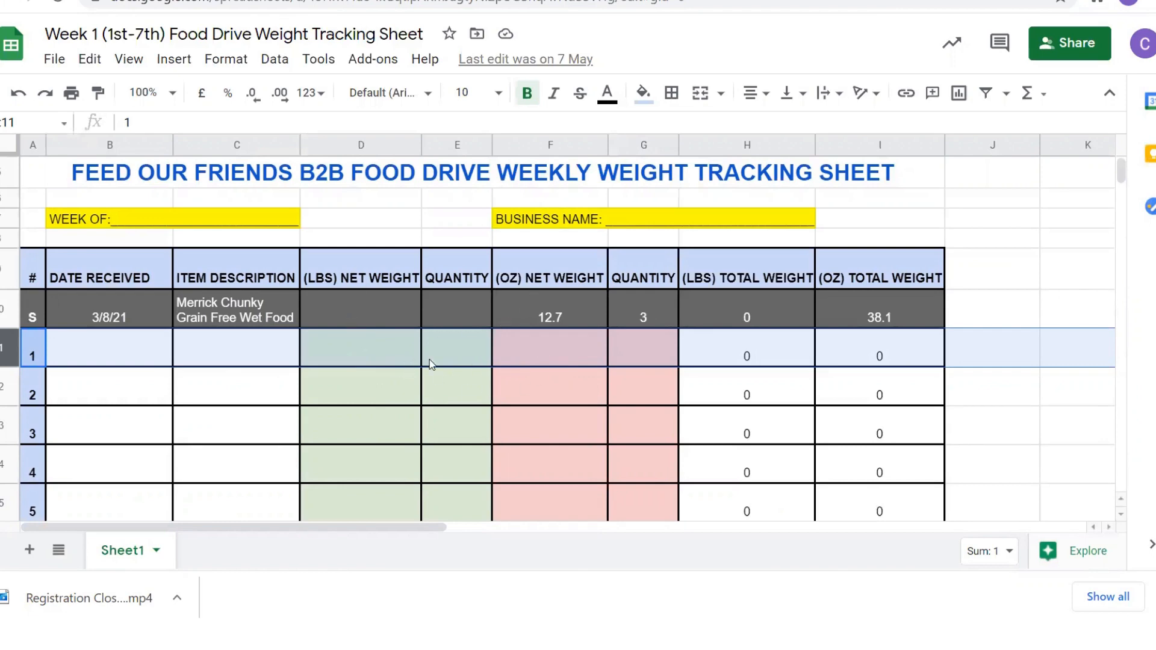
click(130, 361)
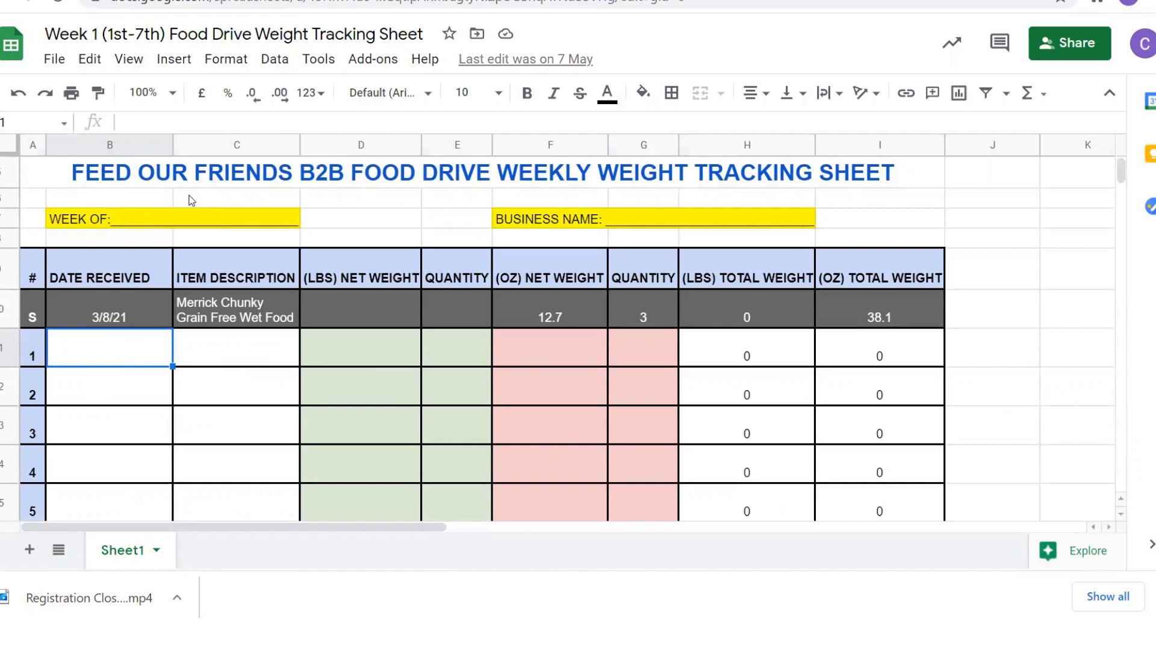
scroll(189, 199, up, 1)
scroll(190, 199, up, 1)
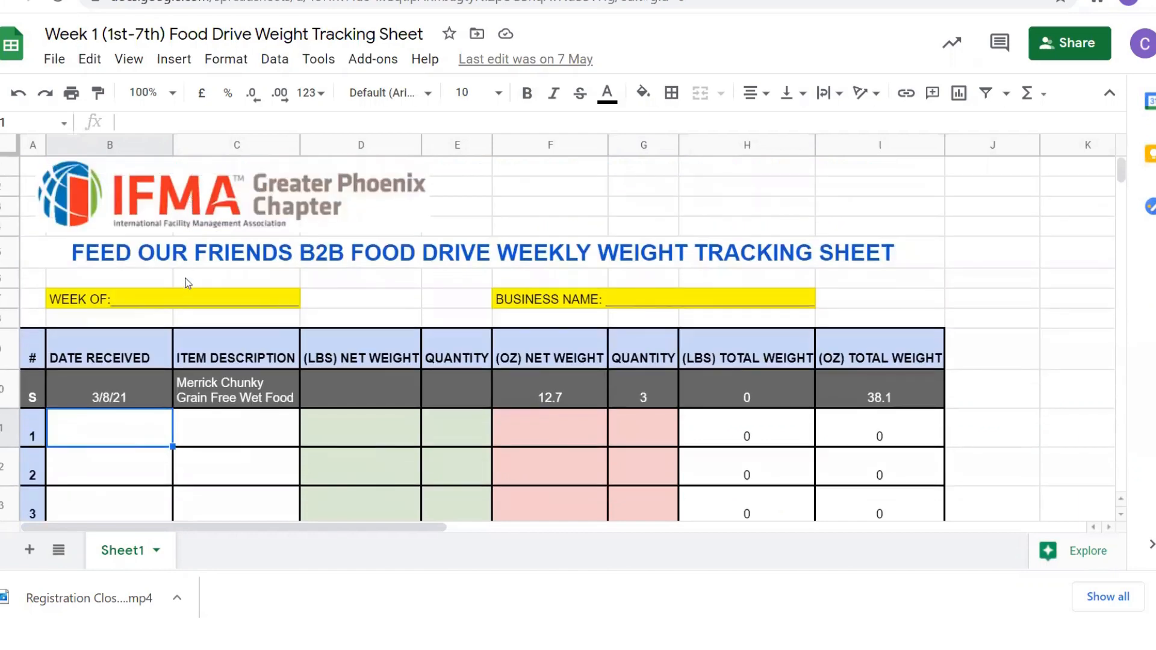
click(155, 299)
click(205, 299)
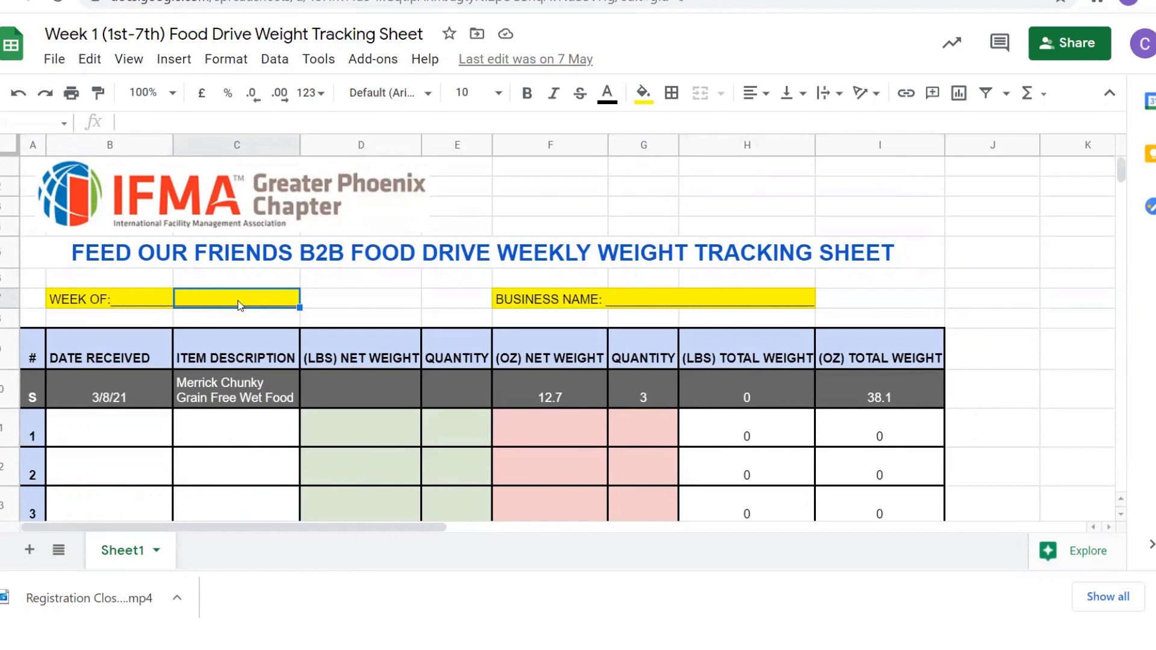
click(642, 295)
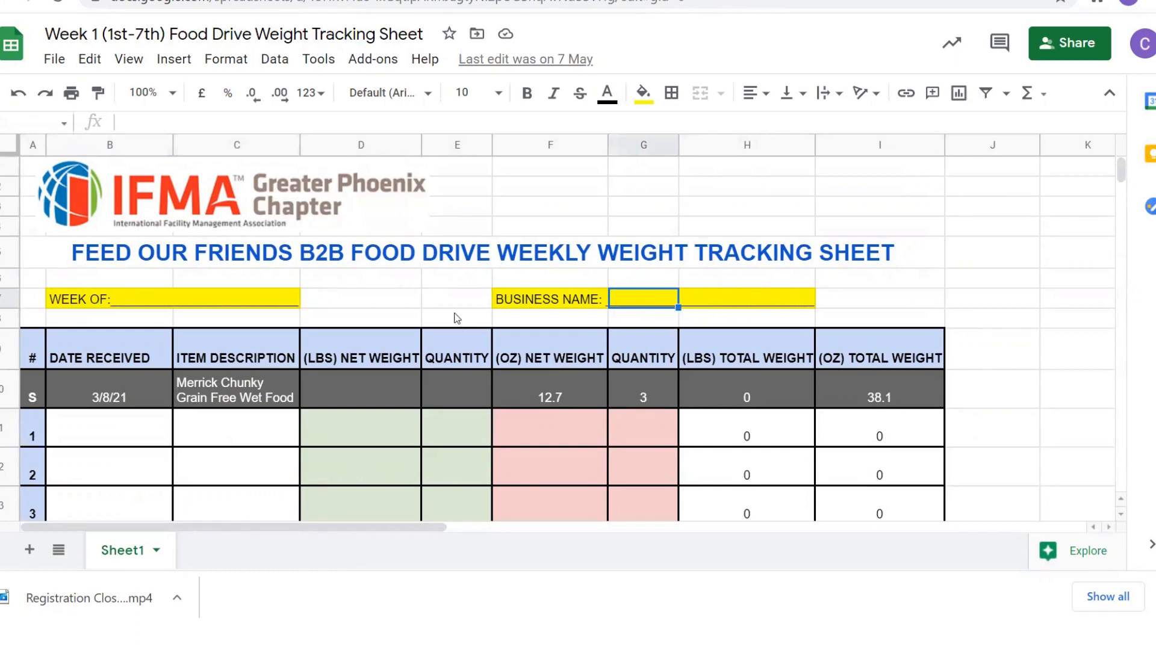
Step: Examine the entry columns for row 1, from date received and item description through the pound and ounce weights, quantities and totals
click(127, 432)
scroll(143, 368, down, 3)
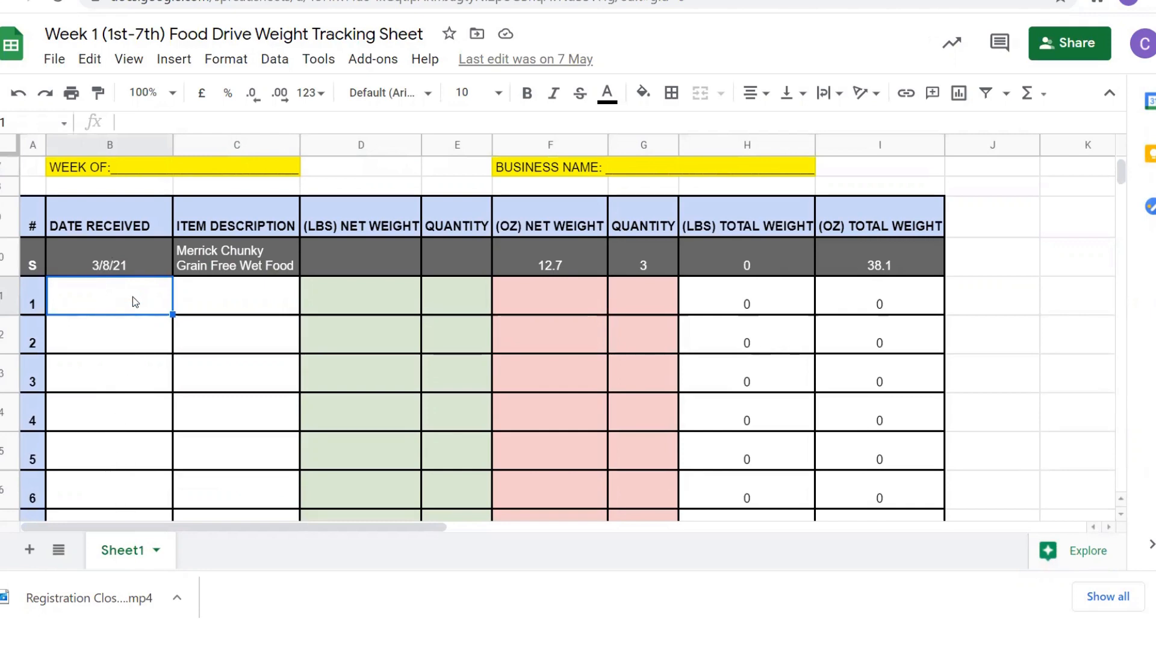
click(202, 300)
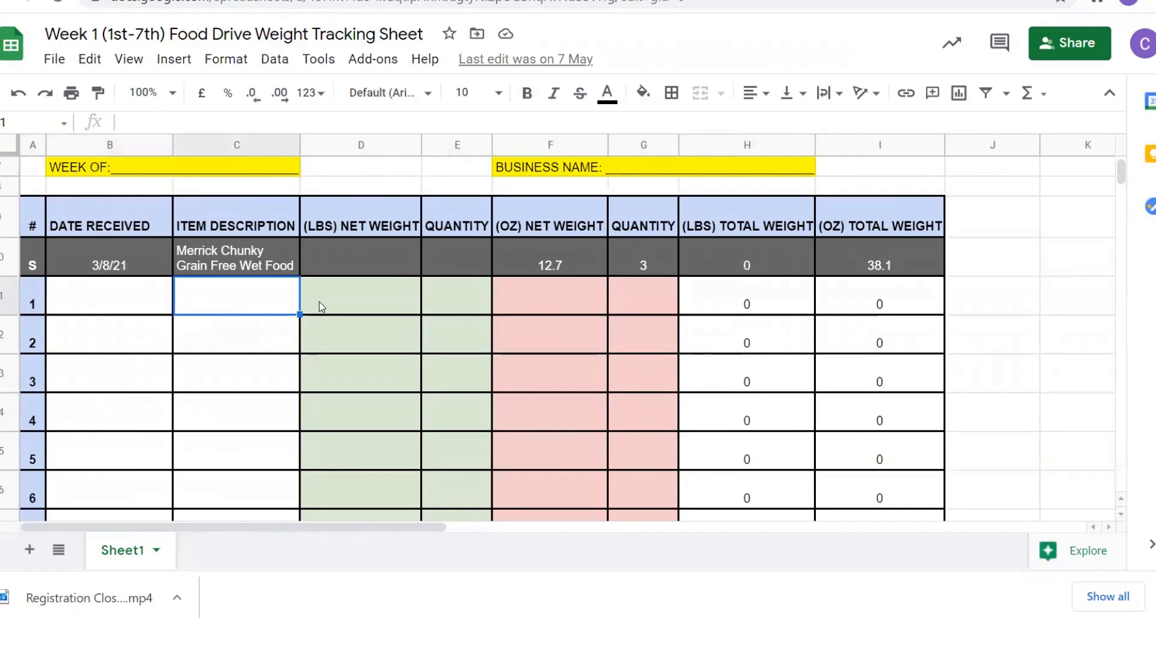
click(348, 304)
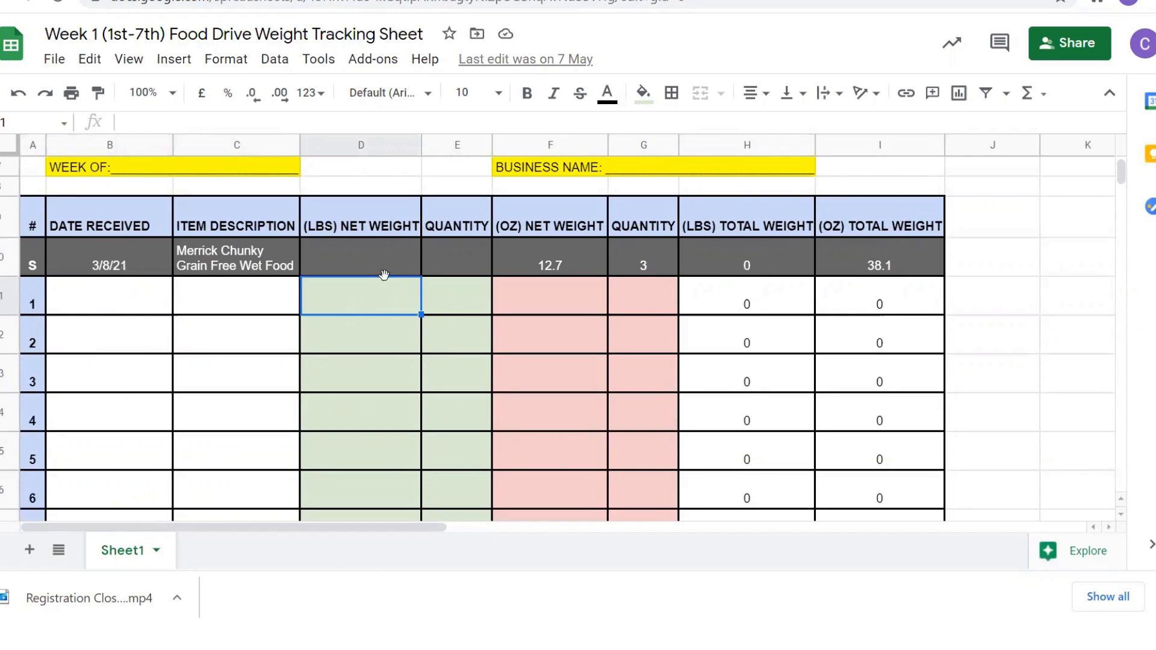
click(455, 308)
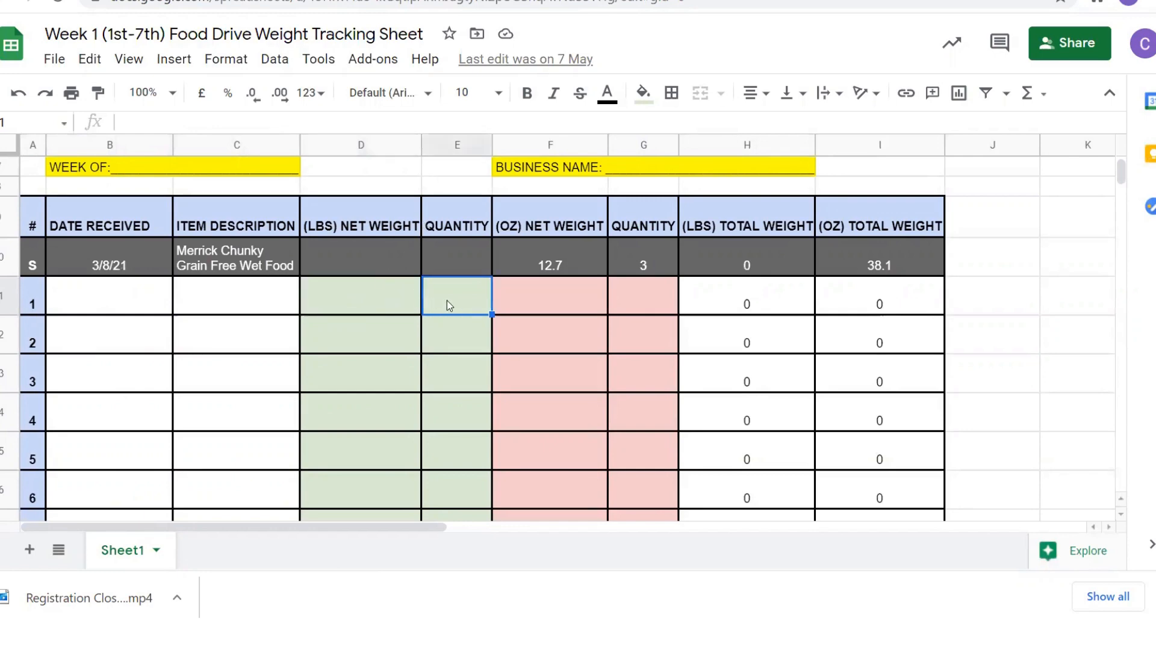
click(255, 307)
click(350, 302)
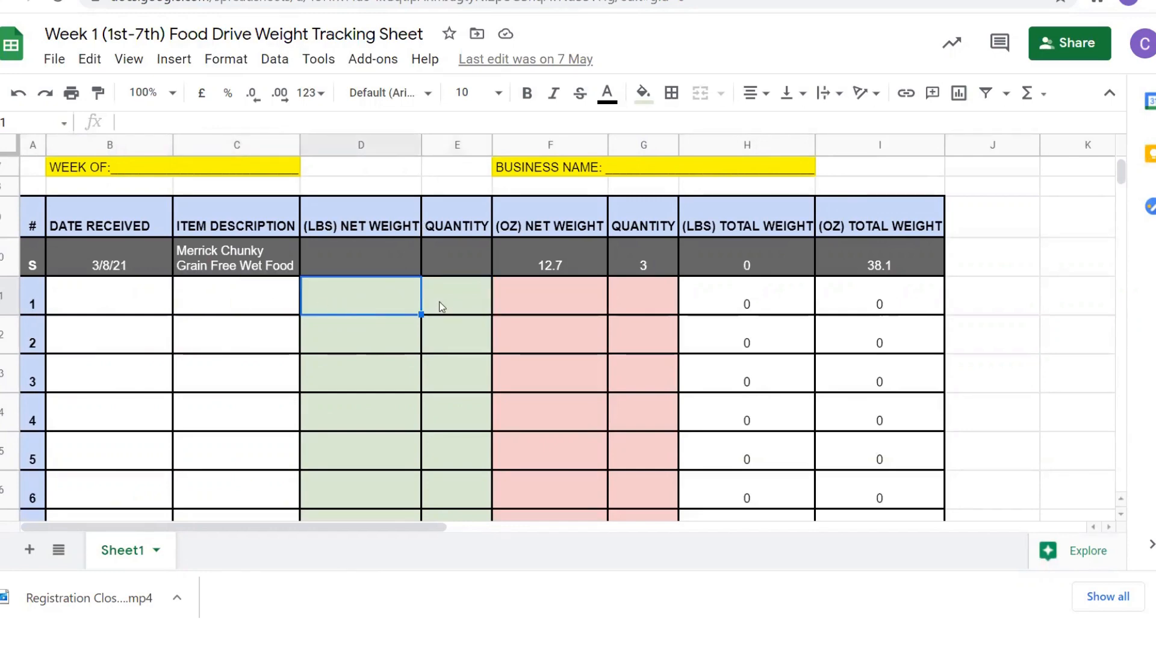
click(447, 307)
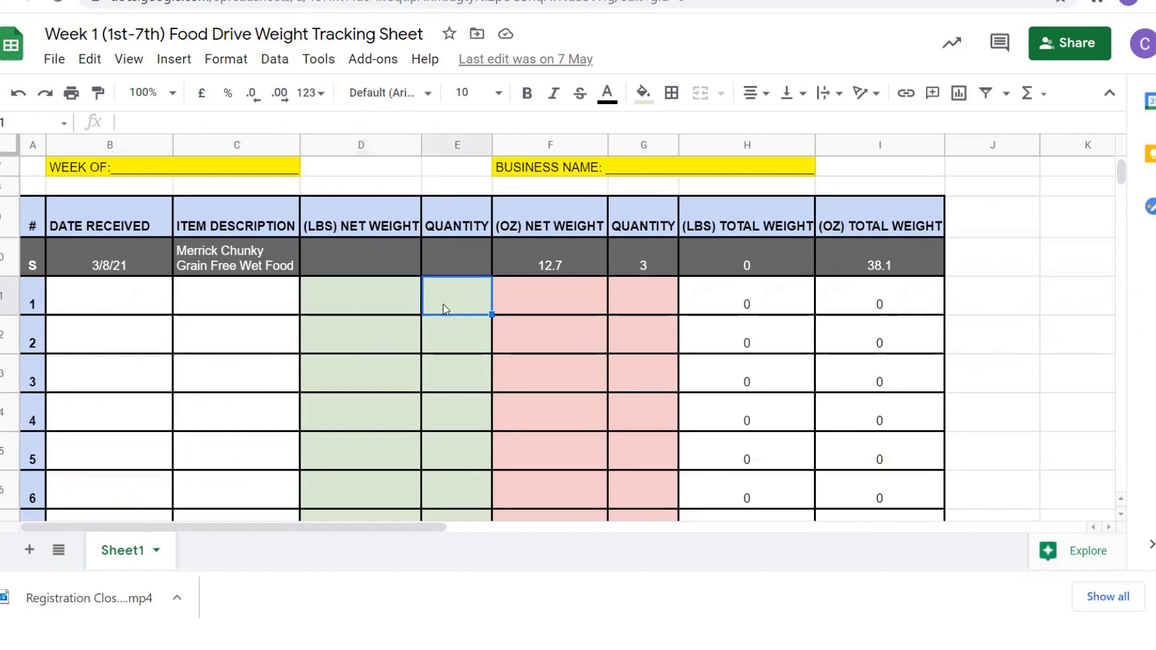
click(555, 230)
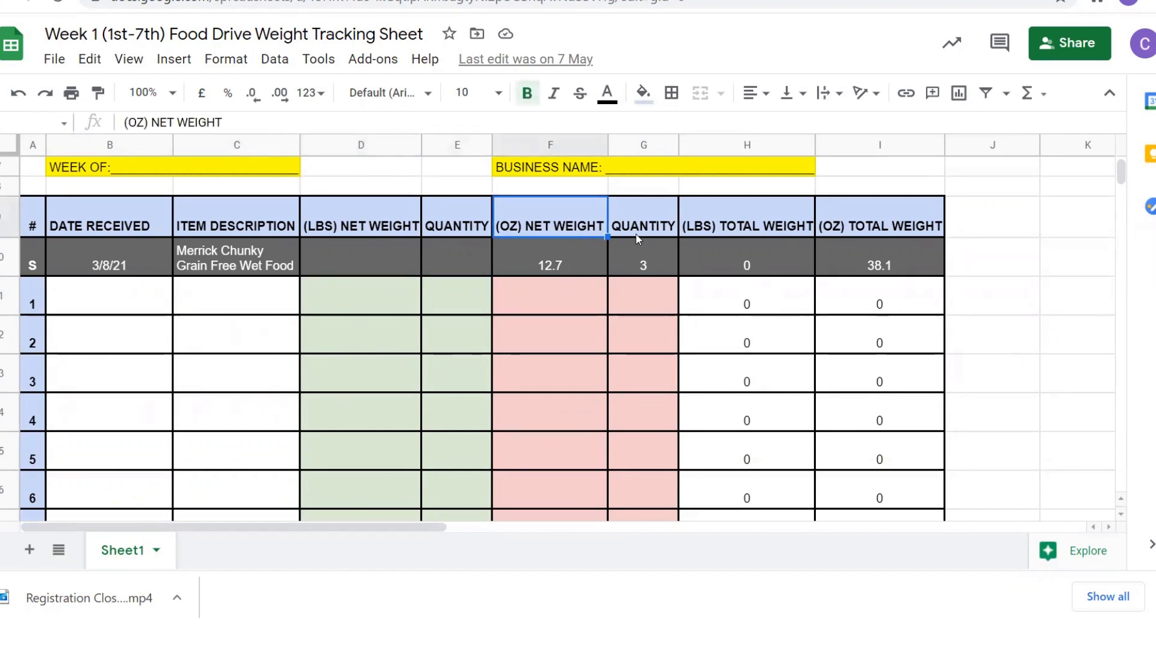
click(779, 234)
click(897, 232)
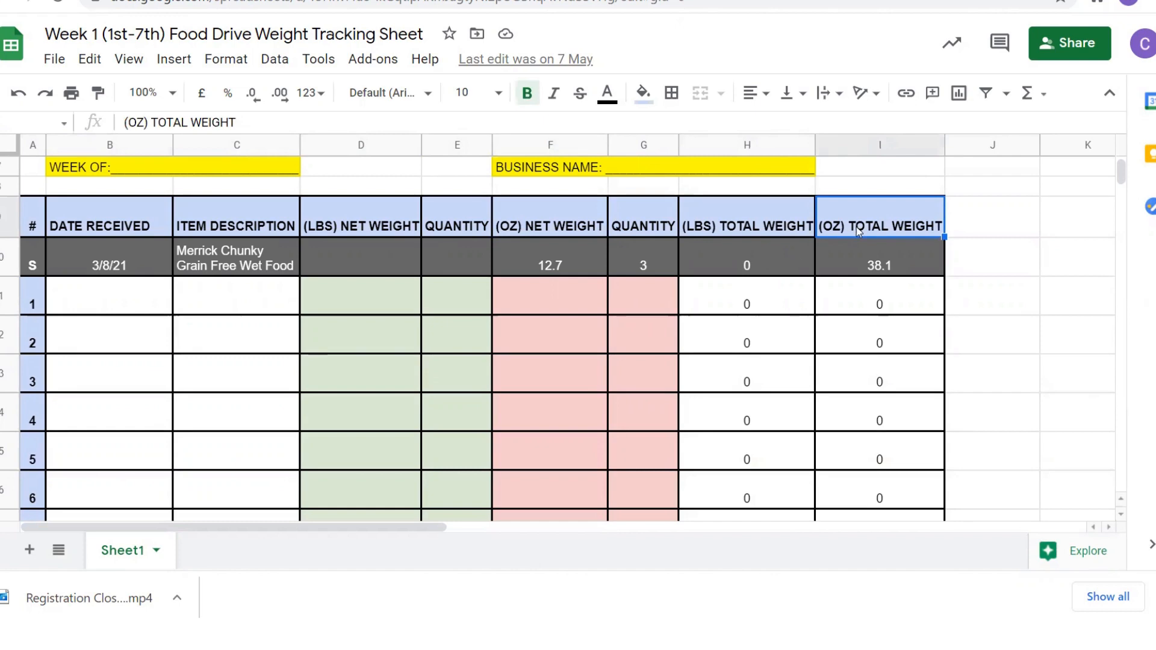
Step: In entry row 1, enter 5/24/21 as the date received and Milkbone as the item description
click(127, 310)
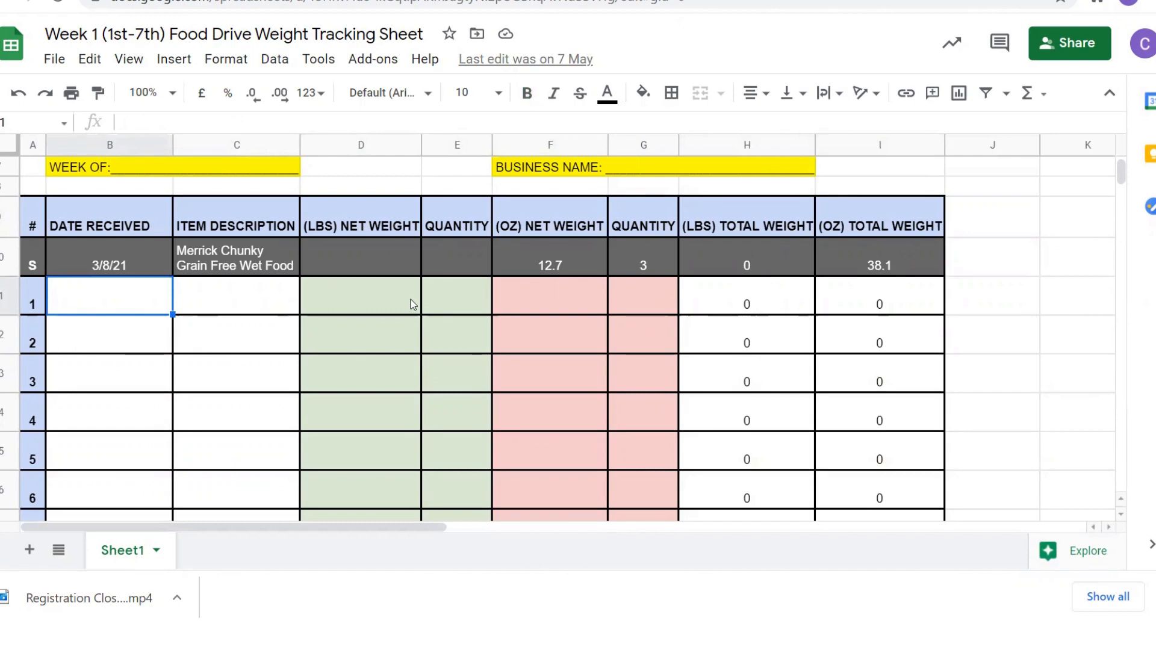
text(5/24/21)
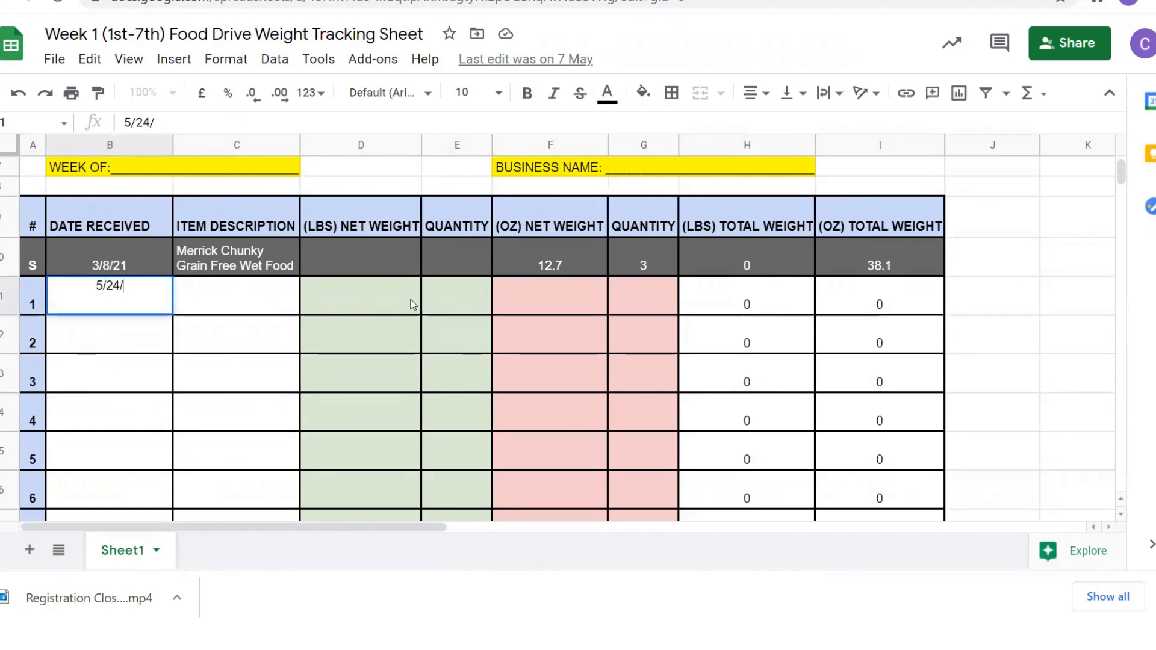
key(Tab)
text(Milkbone)
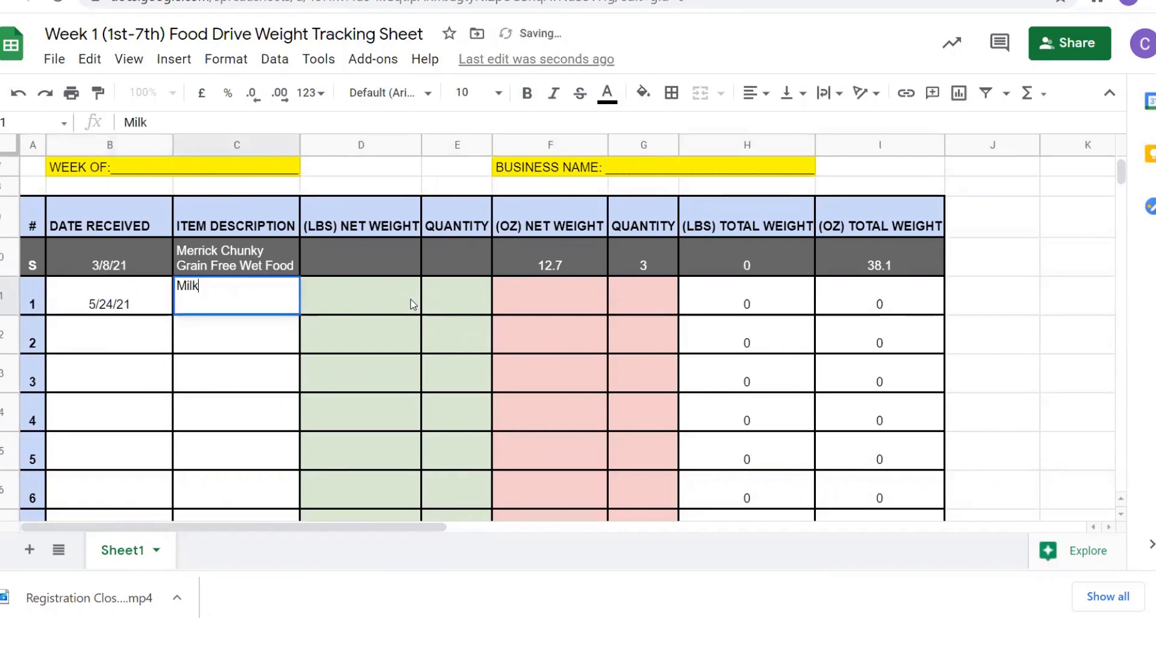
key(Tab)
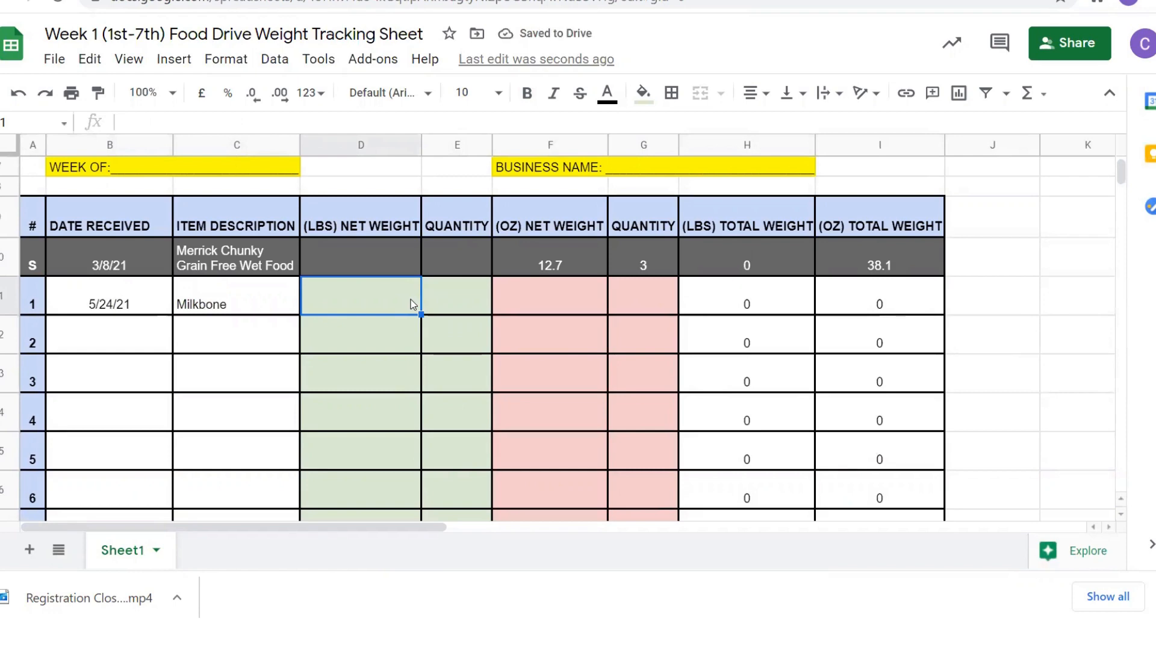
Step: Enter an ounce net weight of 22 and a quantity of 1 for Milkbone, and check its ounce total weight
key(Tab)
key(Tab)
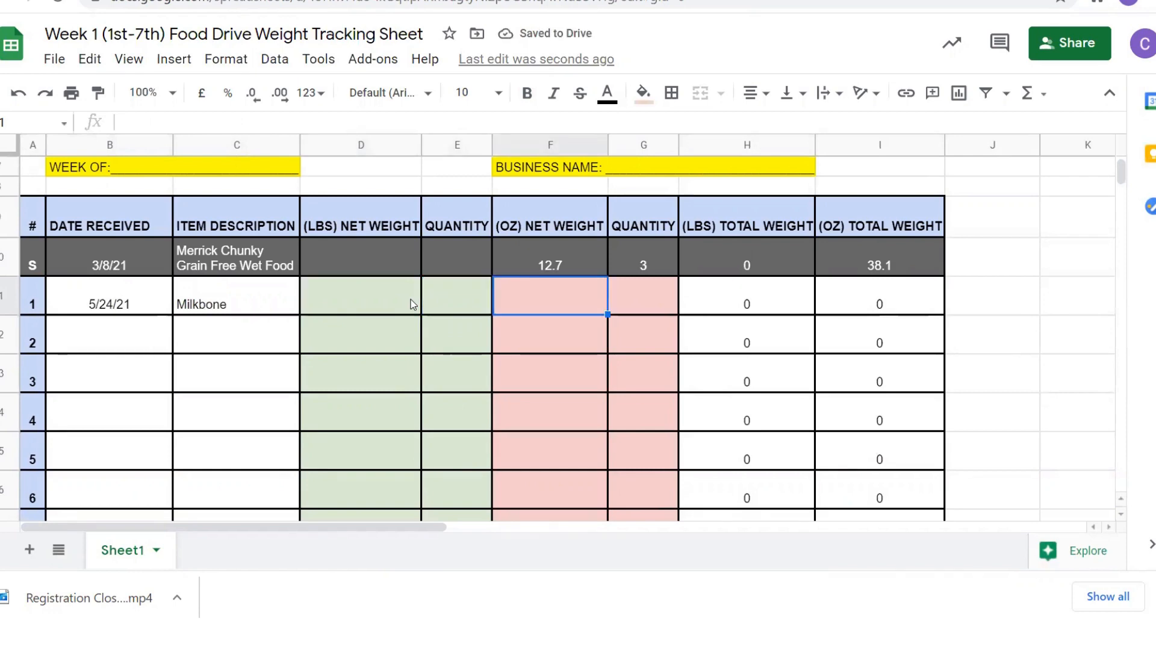
text(22)
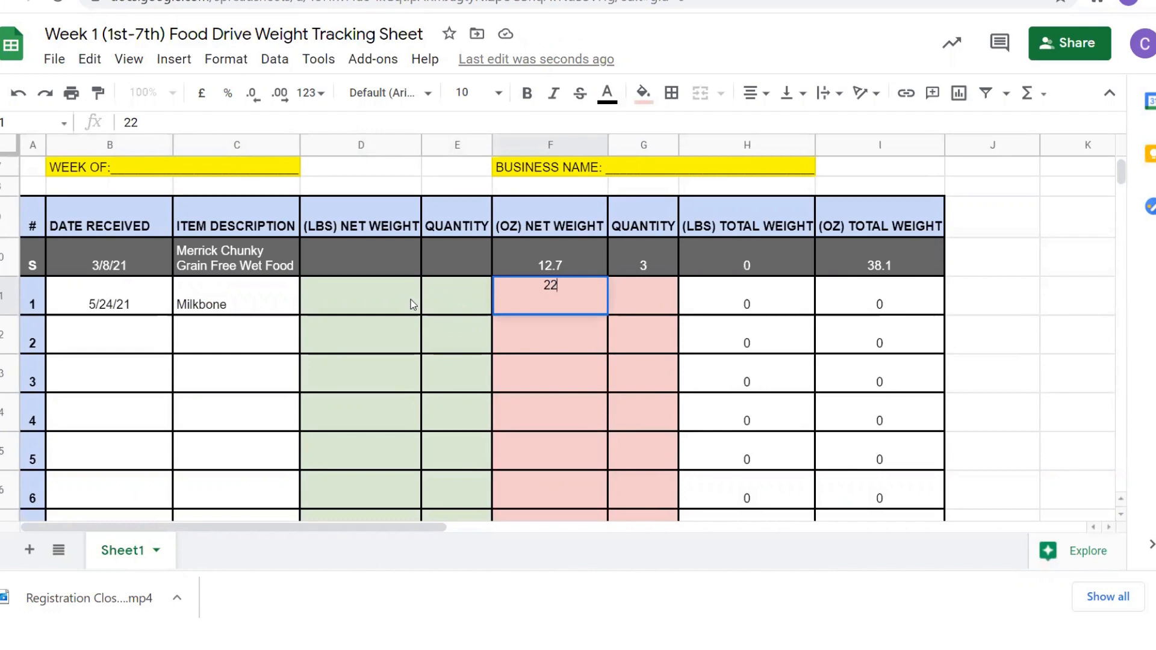
key(Tab)
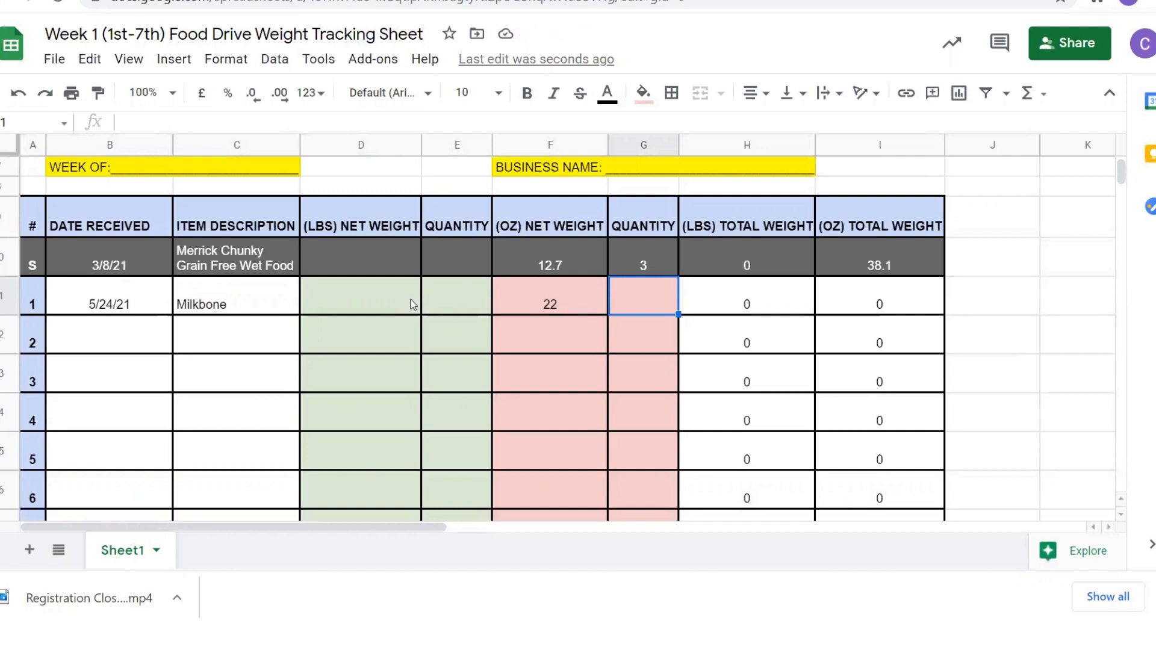
click(383, 309)
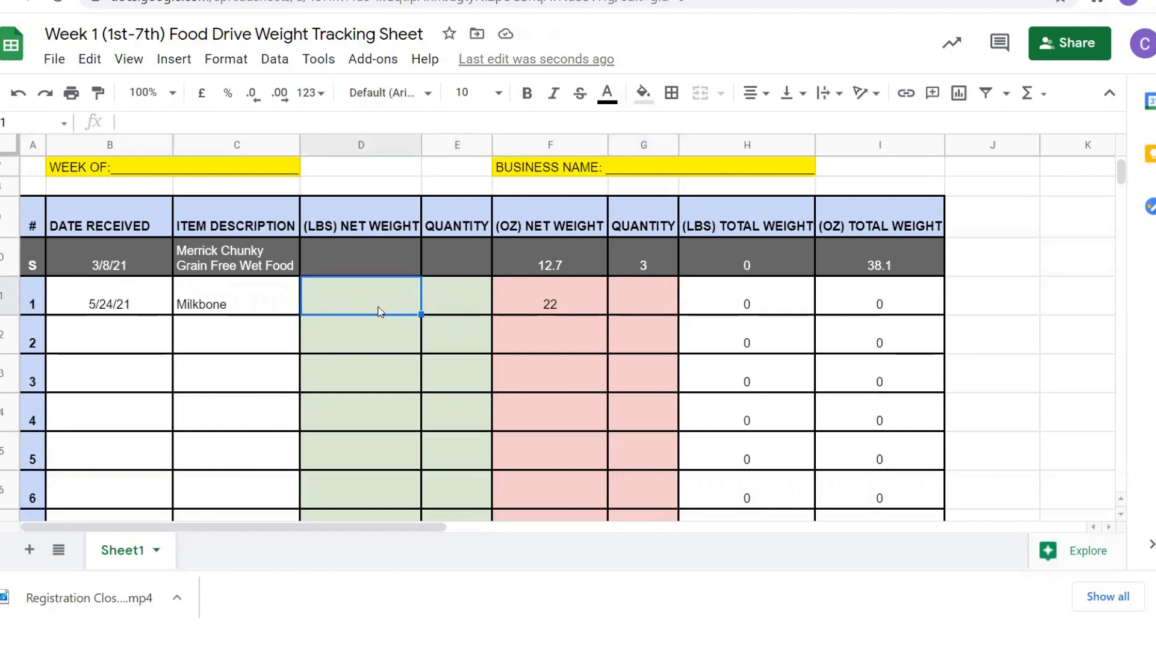
click(540, 308)
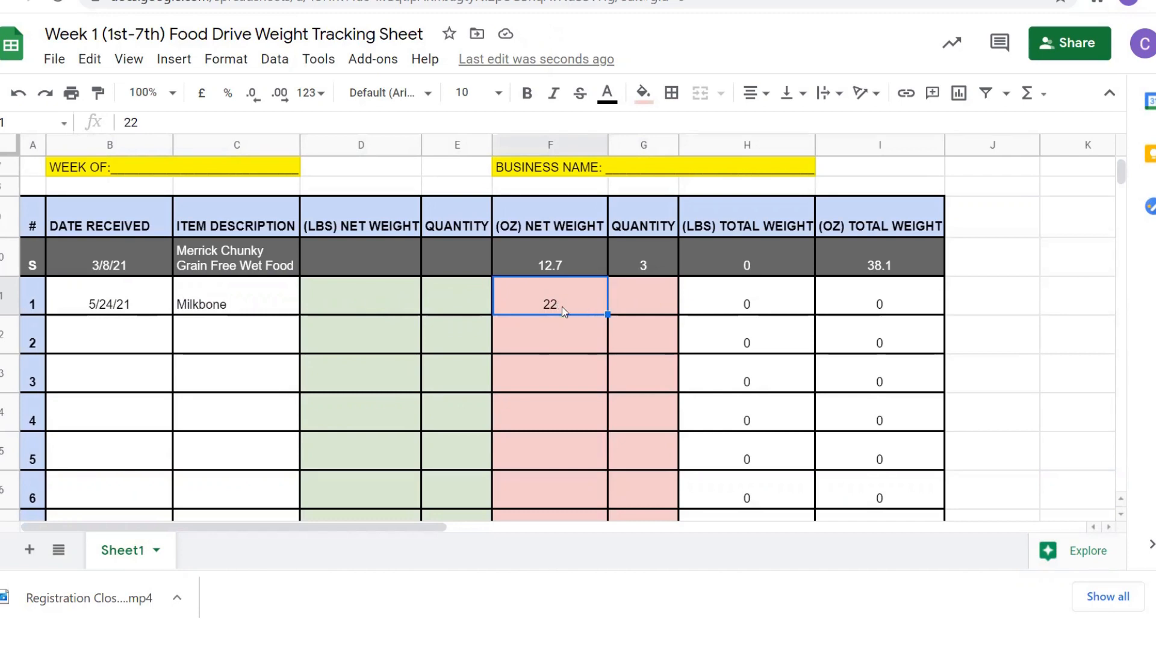
click(644, 312)
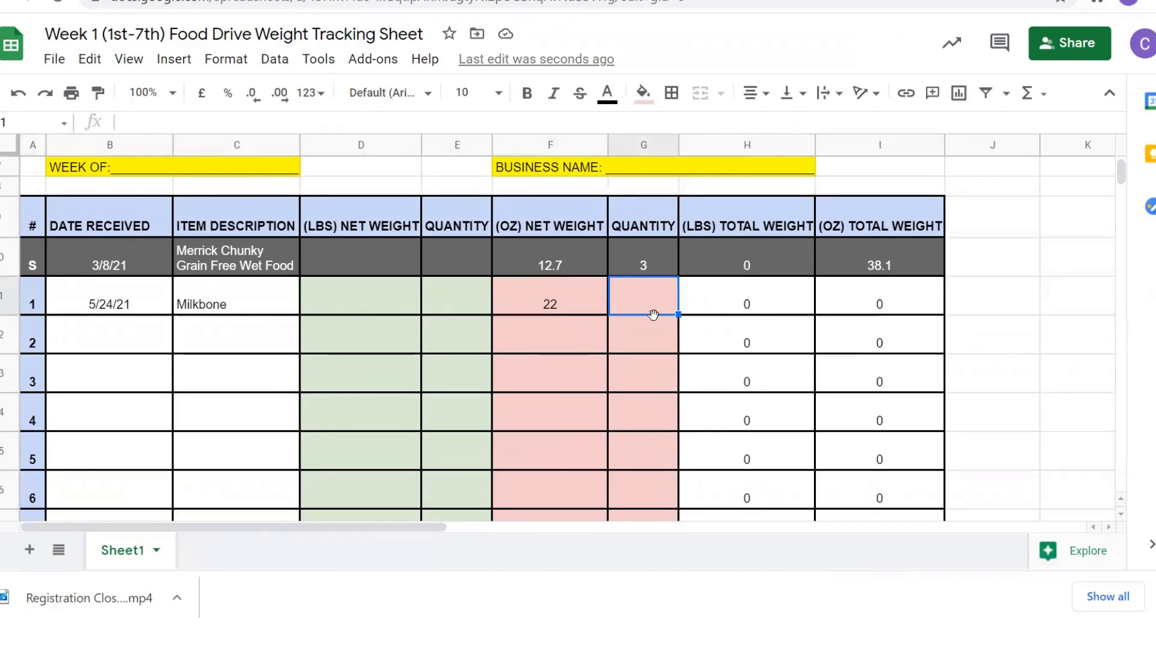
text(1)
key(Tab)
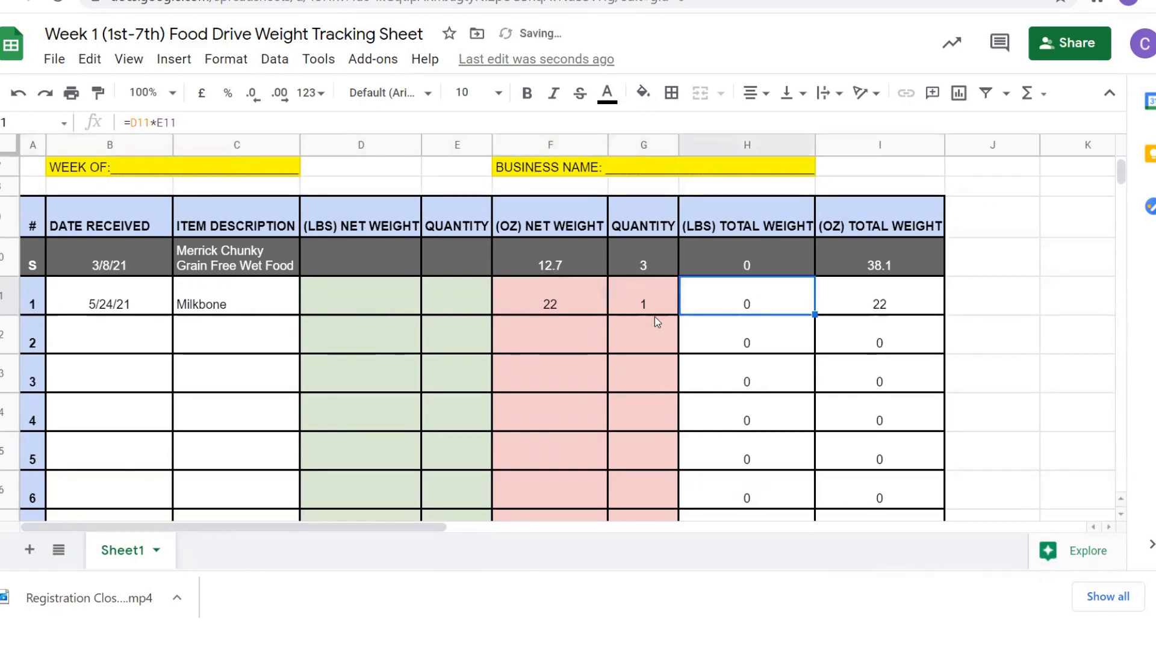
click(896, 311)
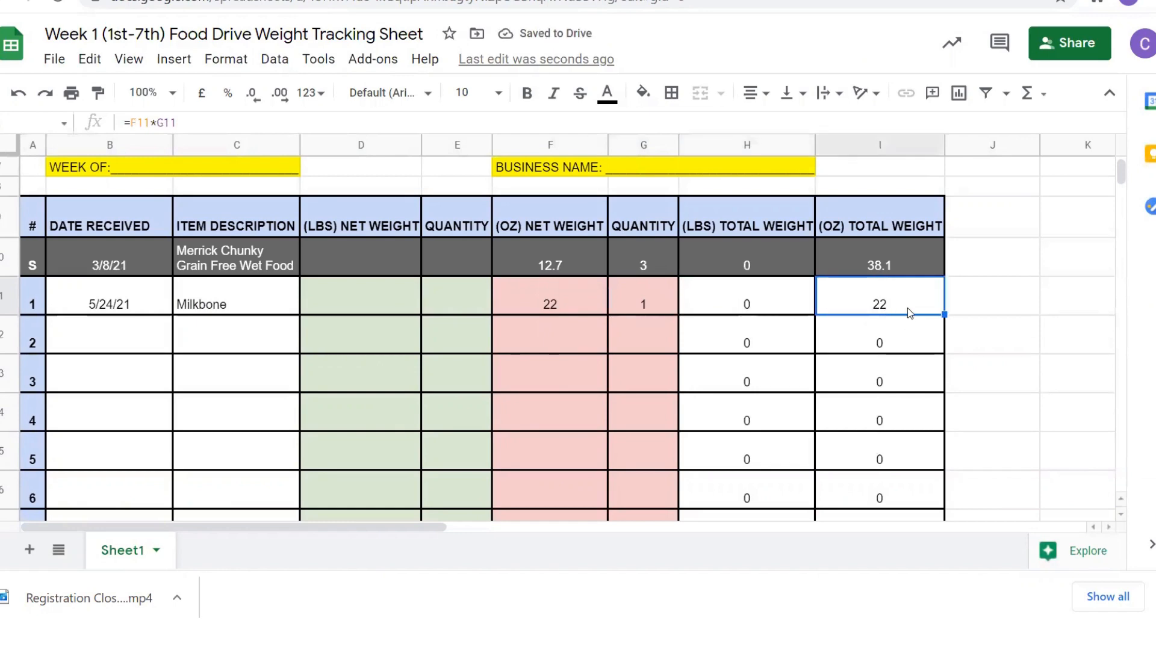
Step: In entry row 2, enter 5/24/21 as the date received and Natural Balance as the item description
click(134, 341)
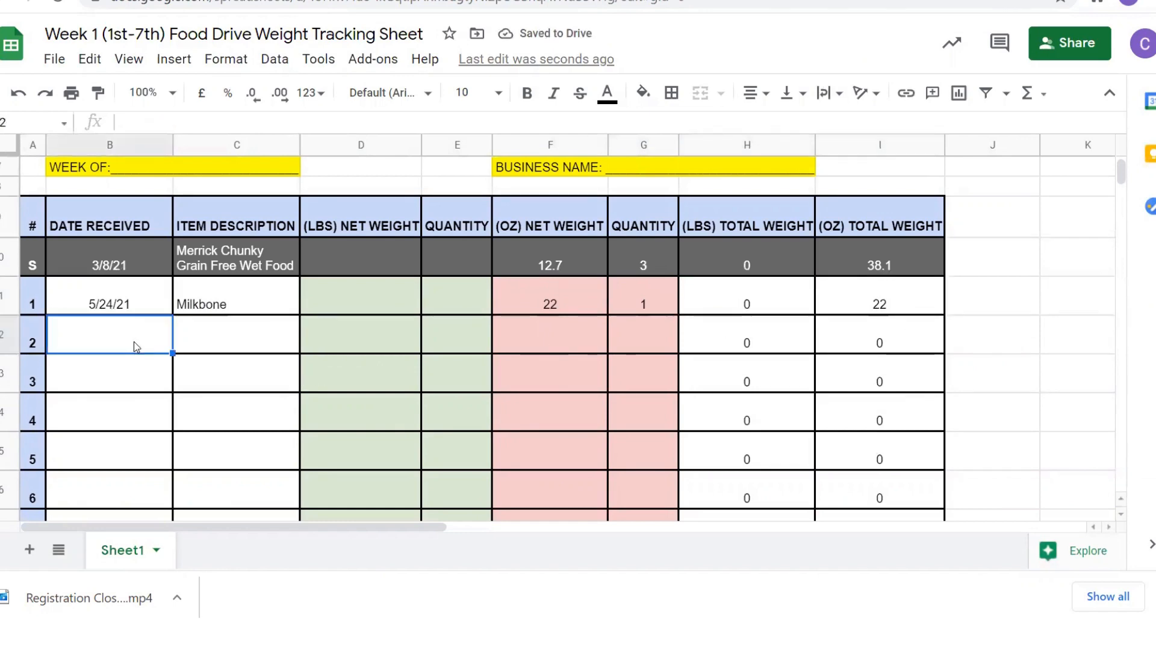
text(5/24/21)
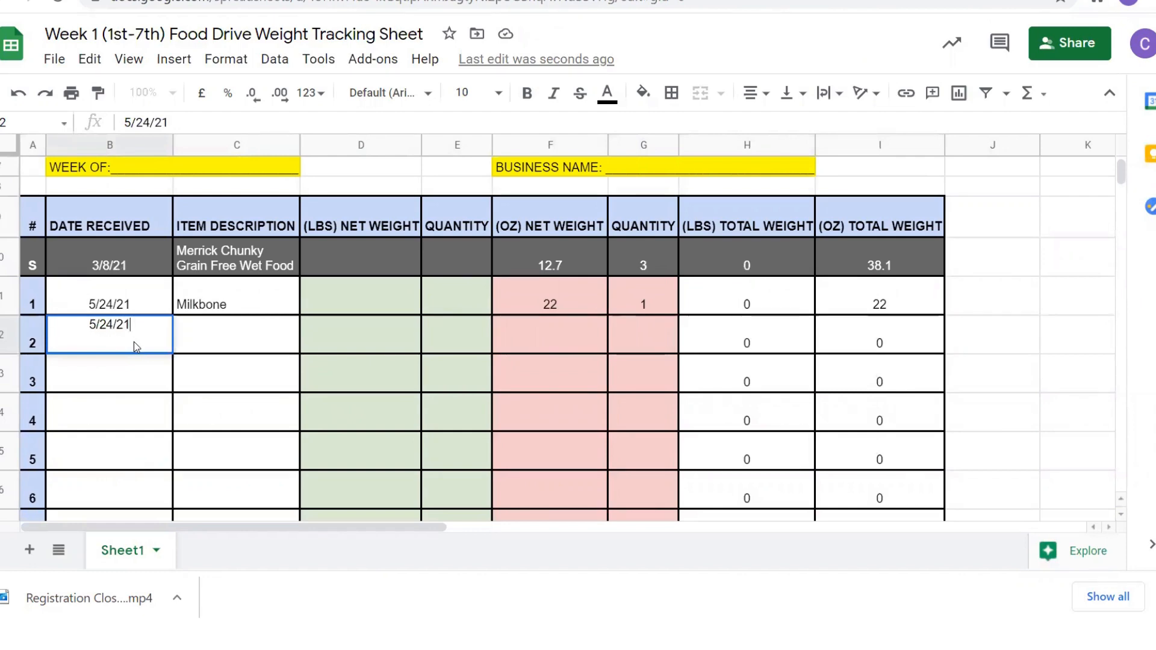
key(Tab)
text(Natural)
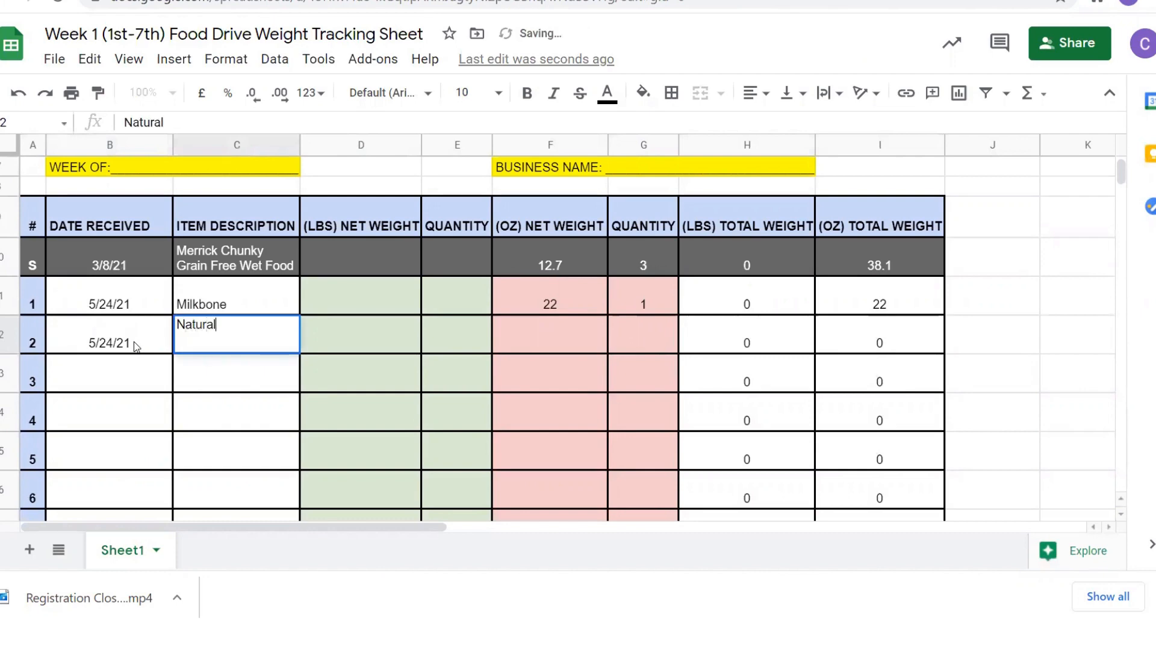
text( Balance)
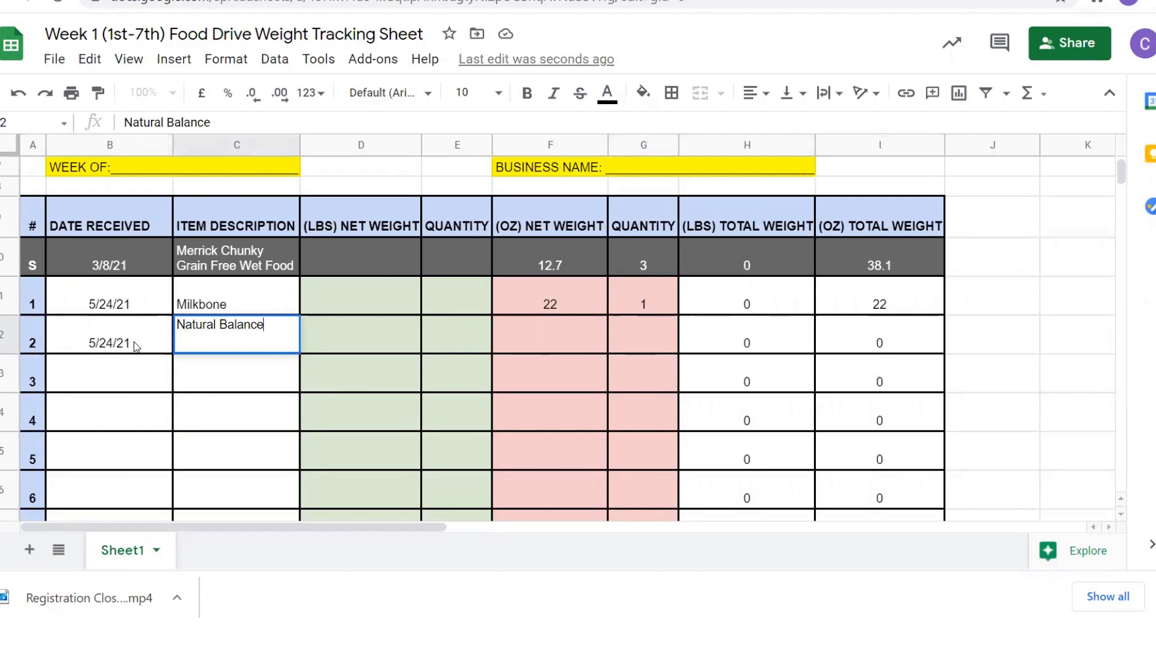
Step: Enter an ounce net weight of 5.5 and a quantity of 2 for Natural Balance, and check its ounce total weight
key(Tab)
key(Tab)
key(Tab)
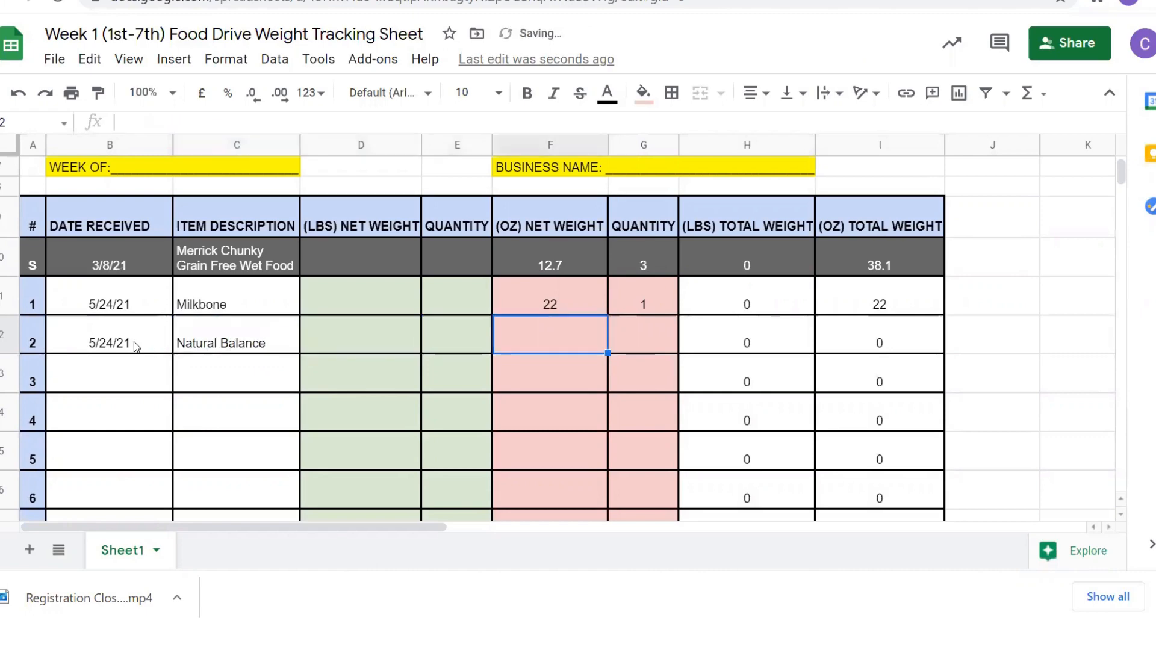
text(5.5)
key(Tab)
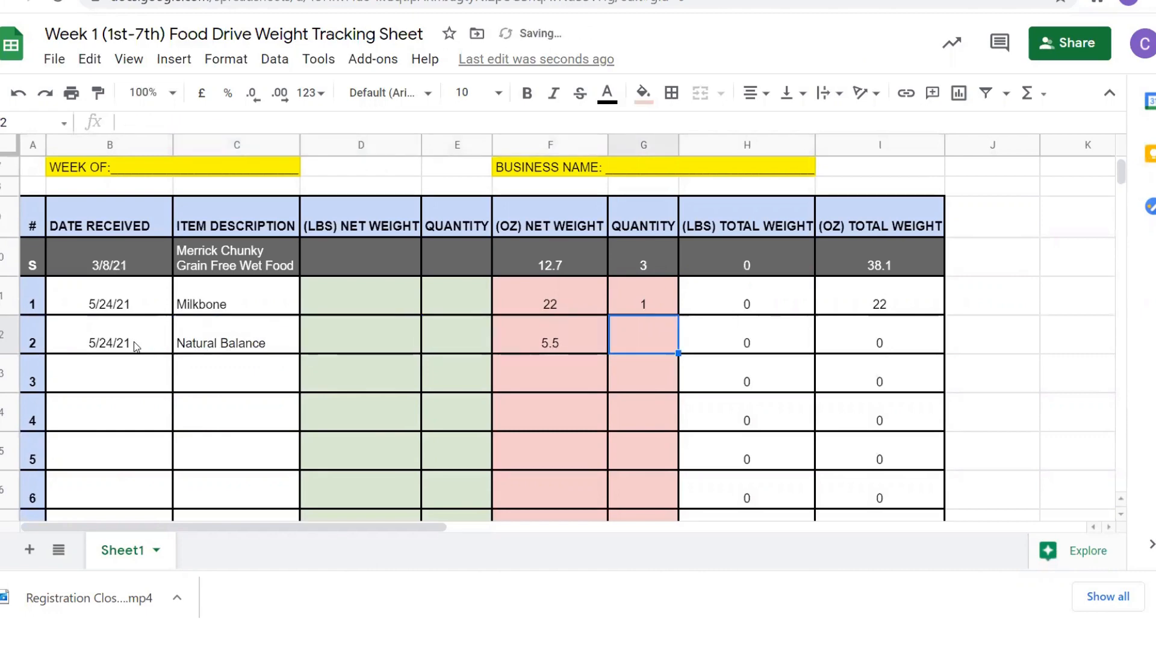
text(2)
key(Tab)
key(Tab)
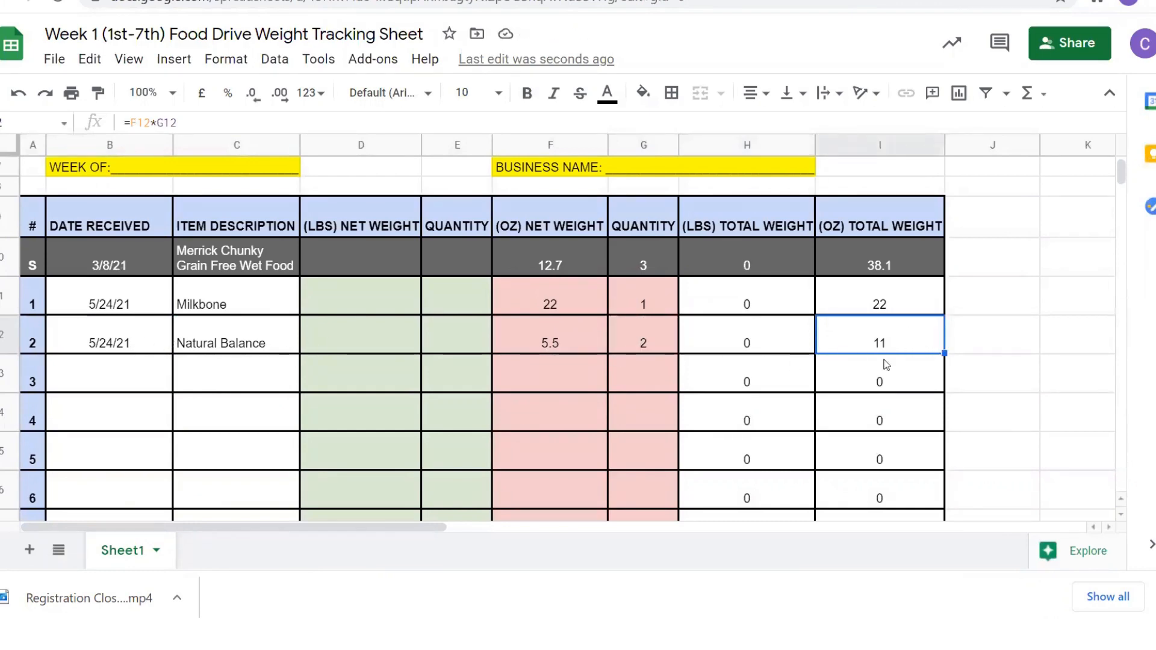
Step: Examine the ounce and pound totals below the entry rows and the conversion of ounces to pounds
scroll(803, 338, down, 5)
scroll(832, 353, down, 8)
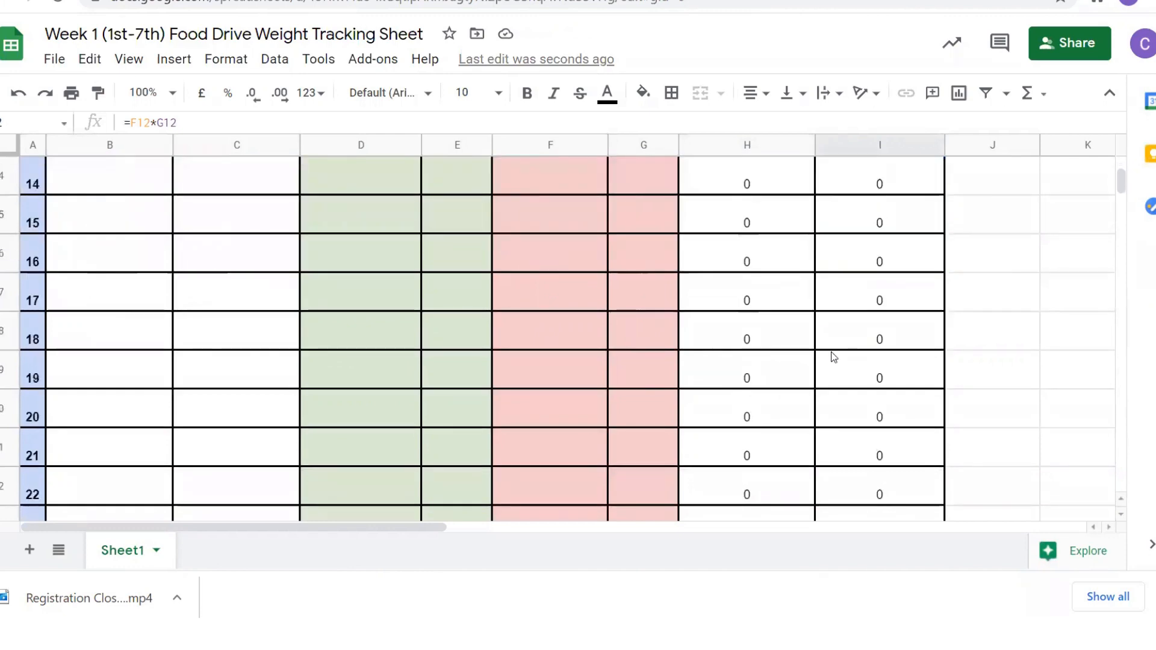
scroll(640, 309, up, 3)
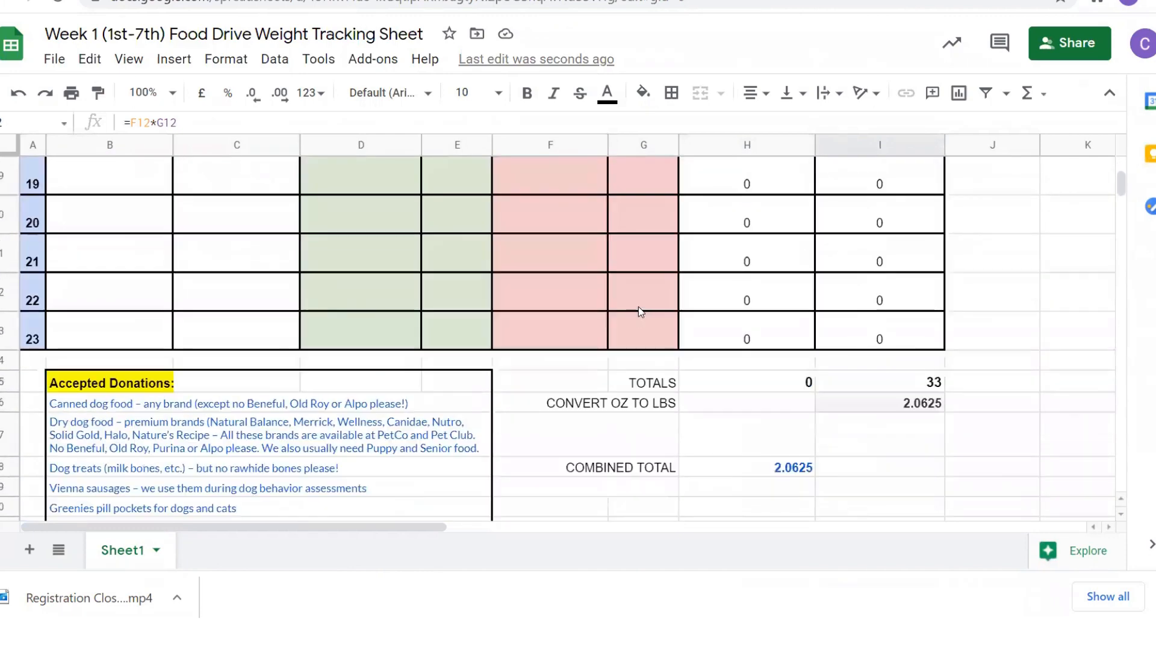
click(909, 384)
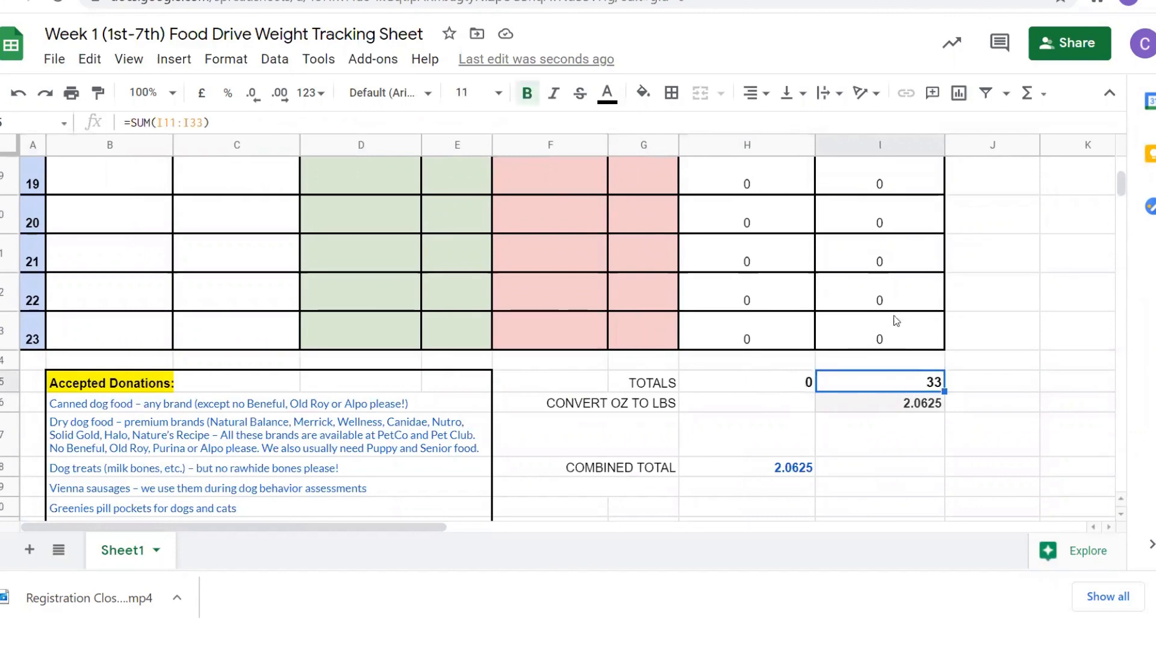
click(792, 384)
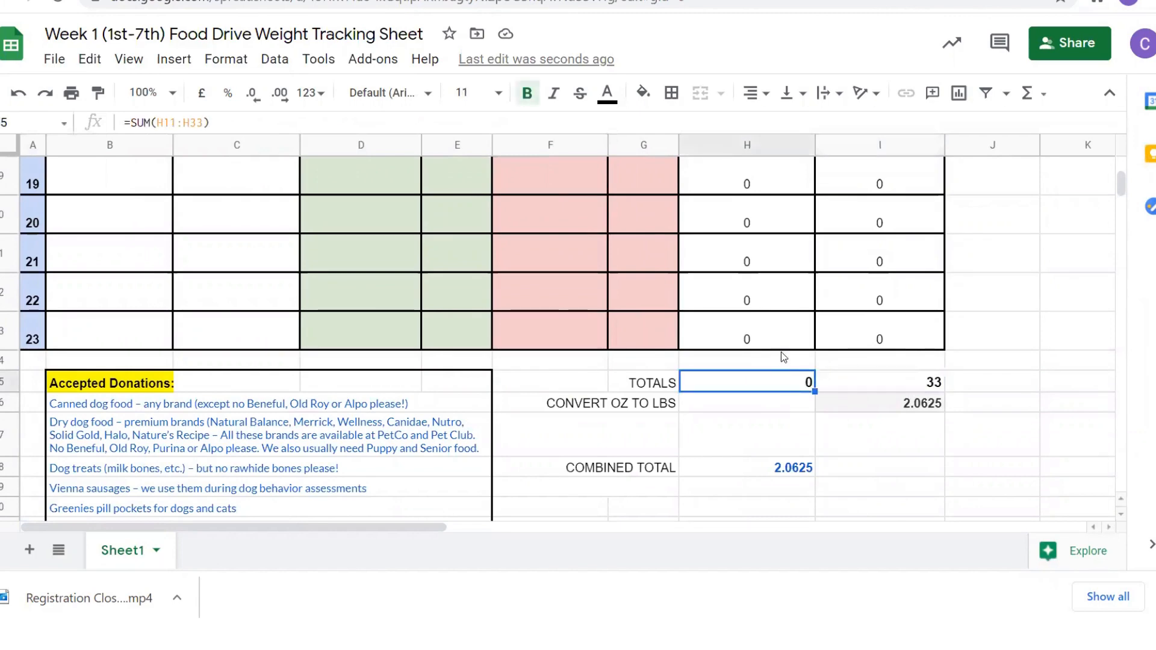
click(910, 411)
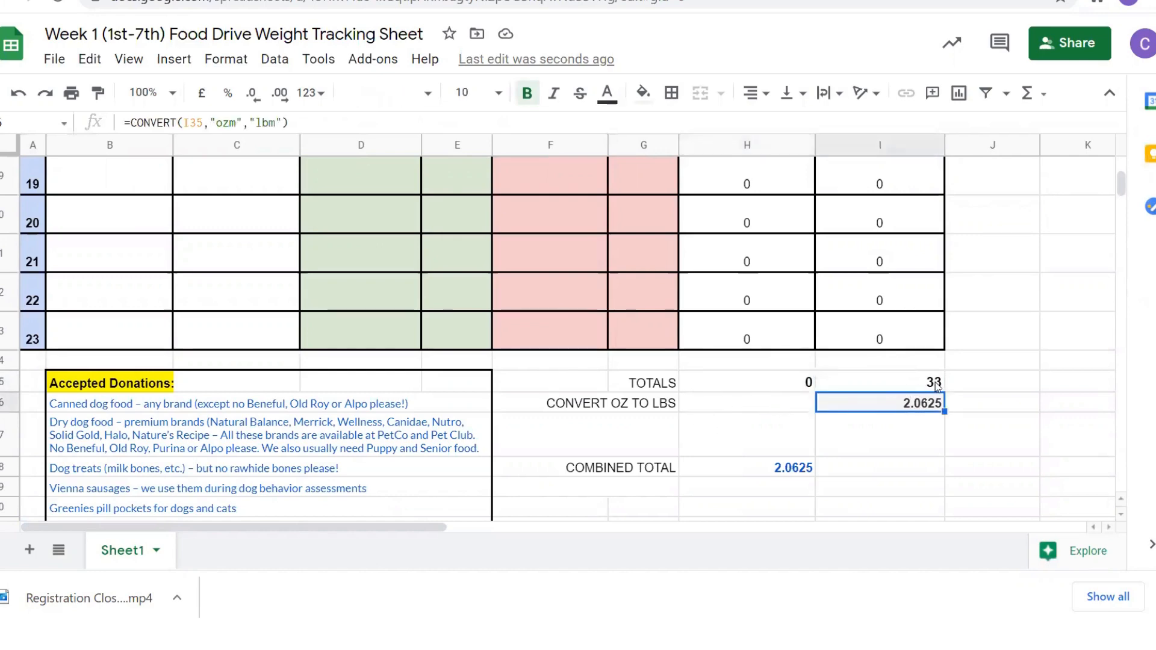
Step: Examine the combined total and the formula that adds the pound total to the converted ounces
click(777, 469)
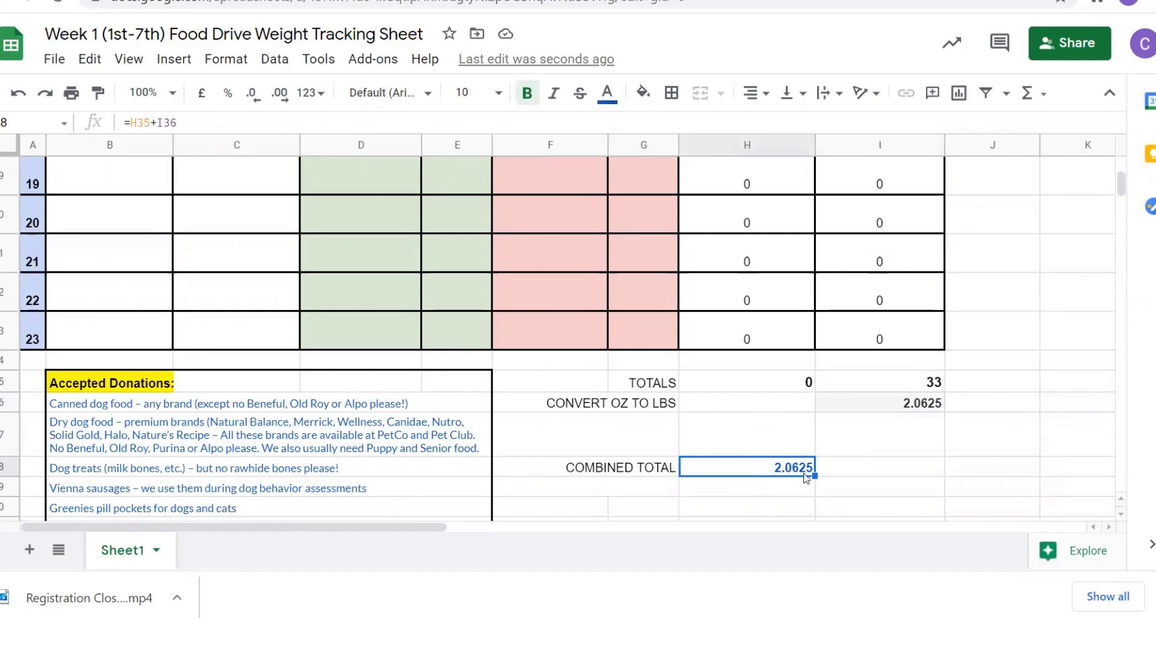
scroll(791, 476, down, 2)
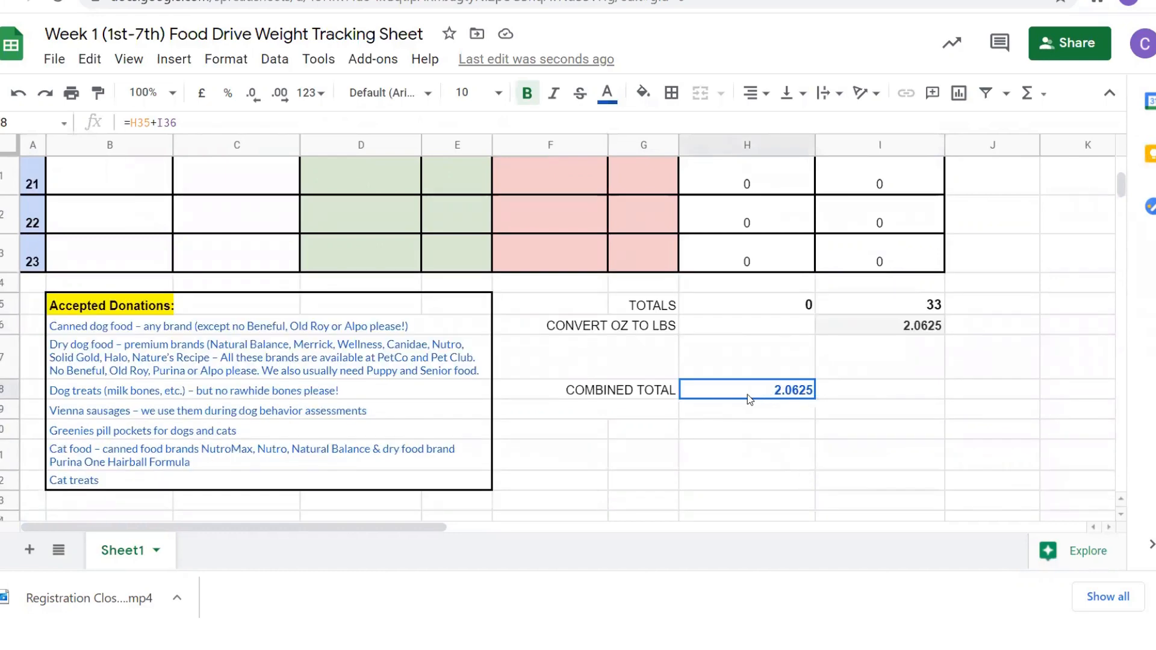
click(861, 398)
click(806, 394)
key(Down)
click(785, 394)
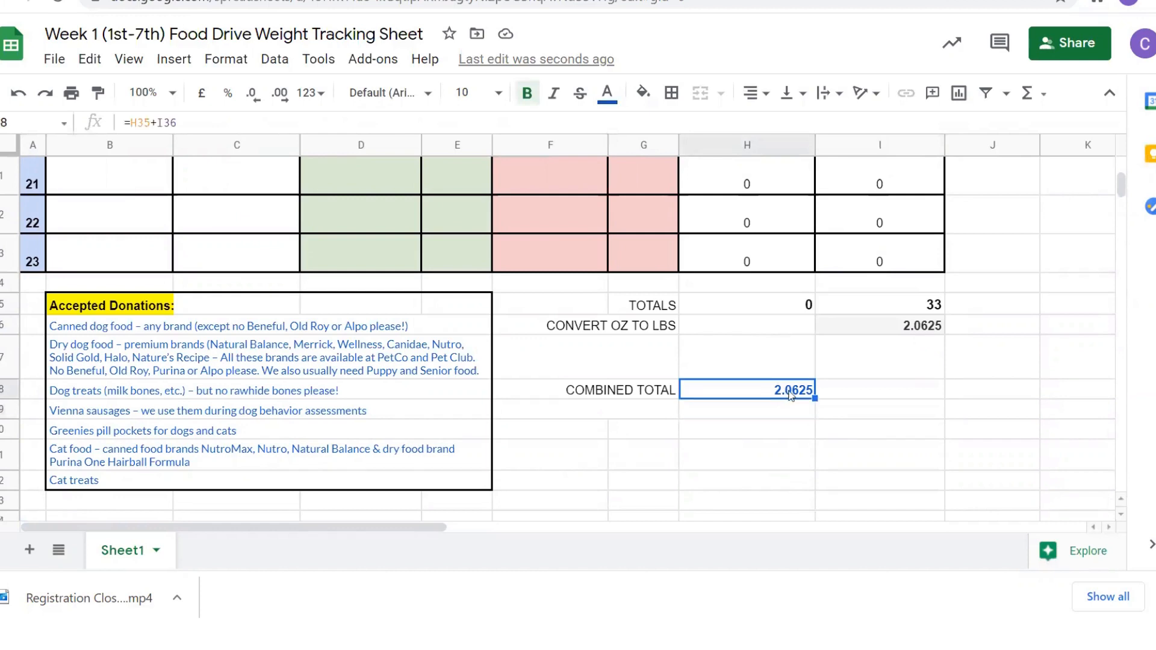
click(856, 388)
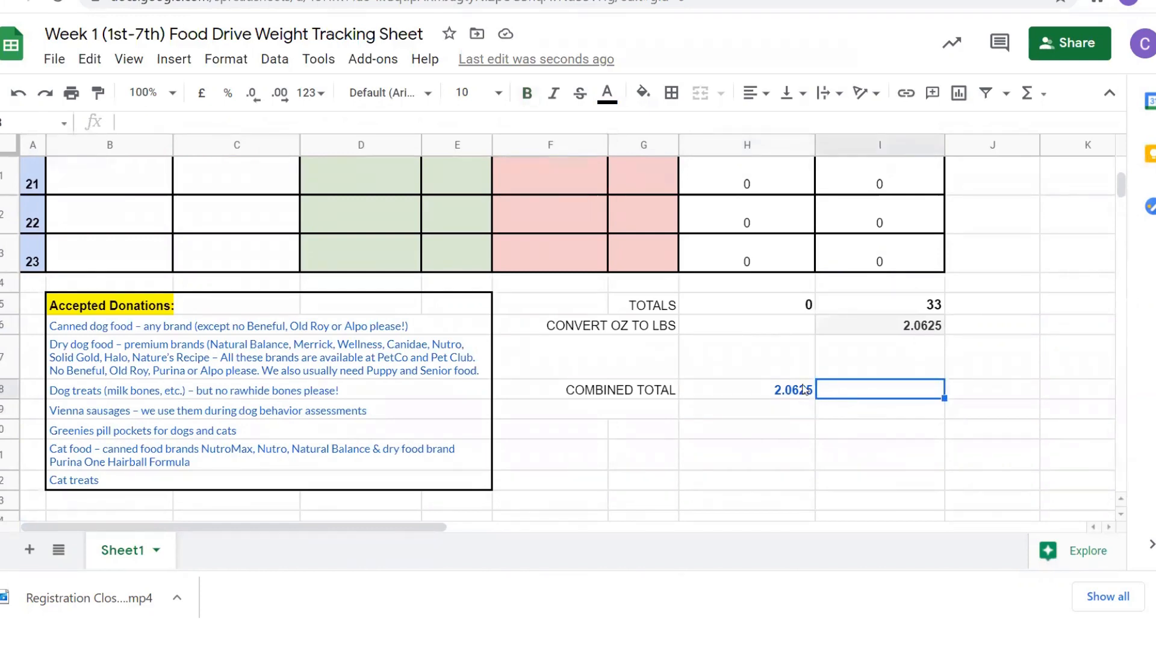
click(803, 395)
Step: Read through the Accepted Donations list beneath the entry rows, down to cat treats
scroll(393, 335, up, 10)
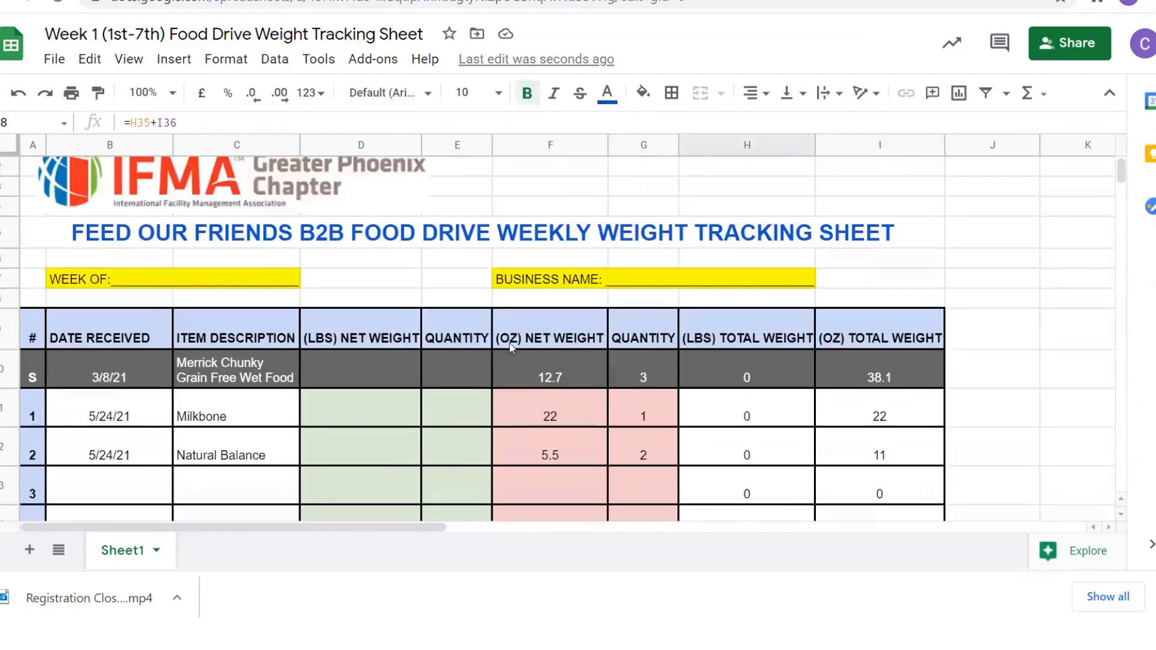
scroll(778, 447, down, 10)
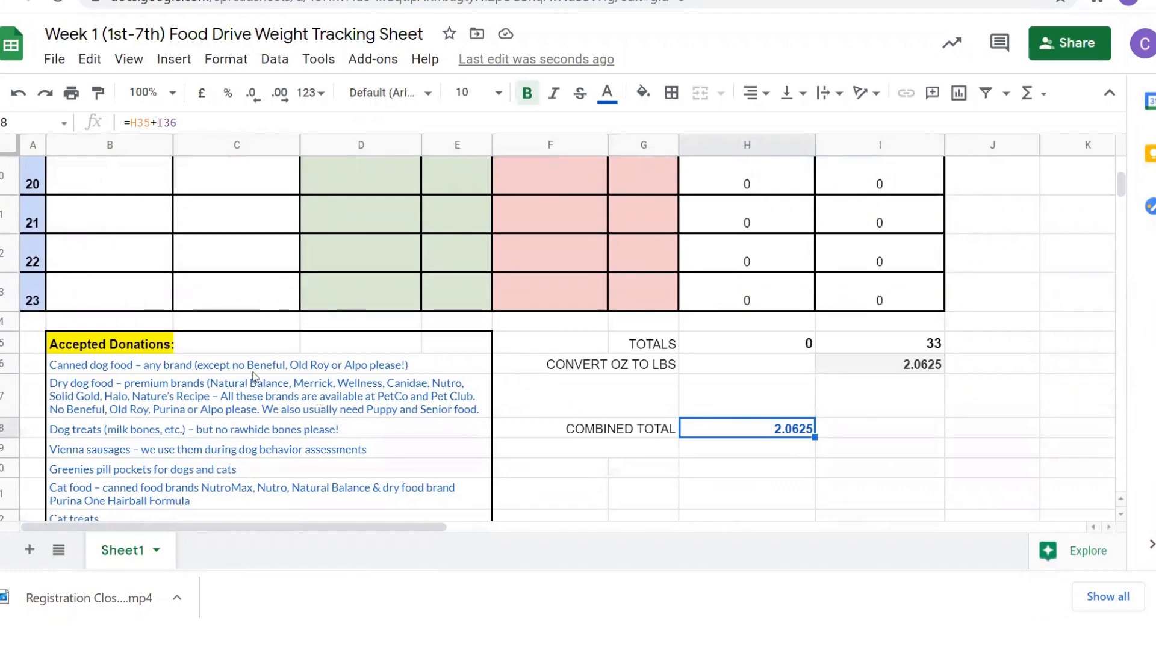
scroll(229, 376, down, 2)
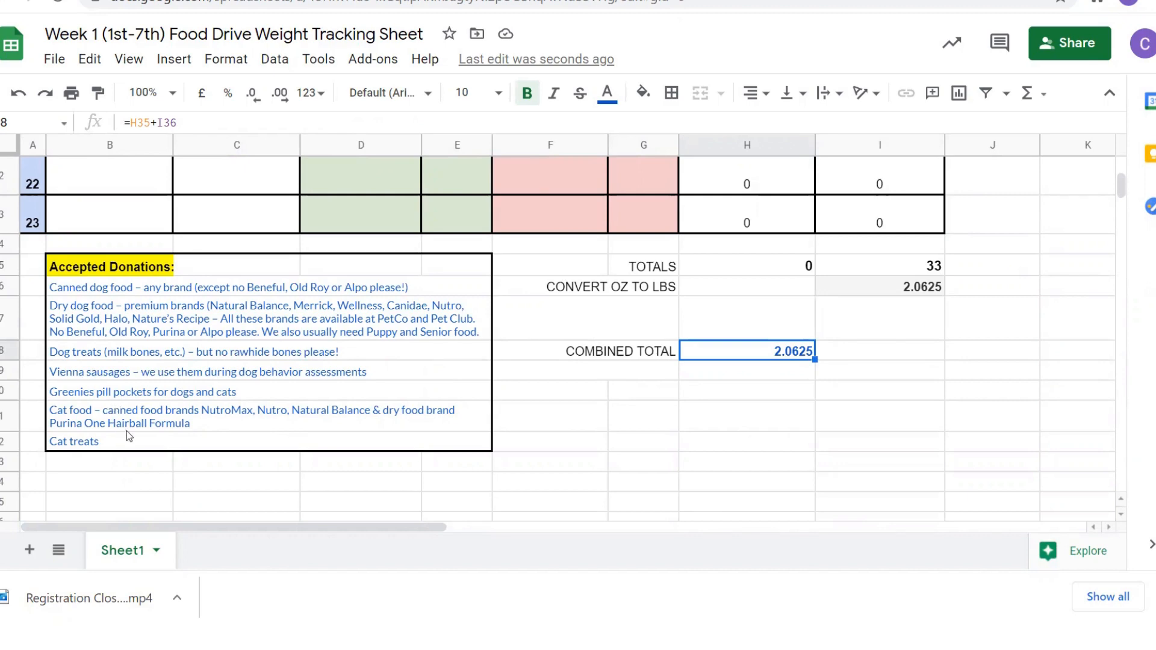
Step: For Milkbone in row 1, enter a pound net weight of 1 with quantity 1 and set the ounce net weight to 6
scroll(584, 441, up, 15)
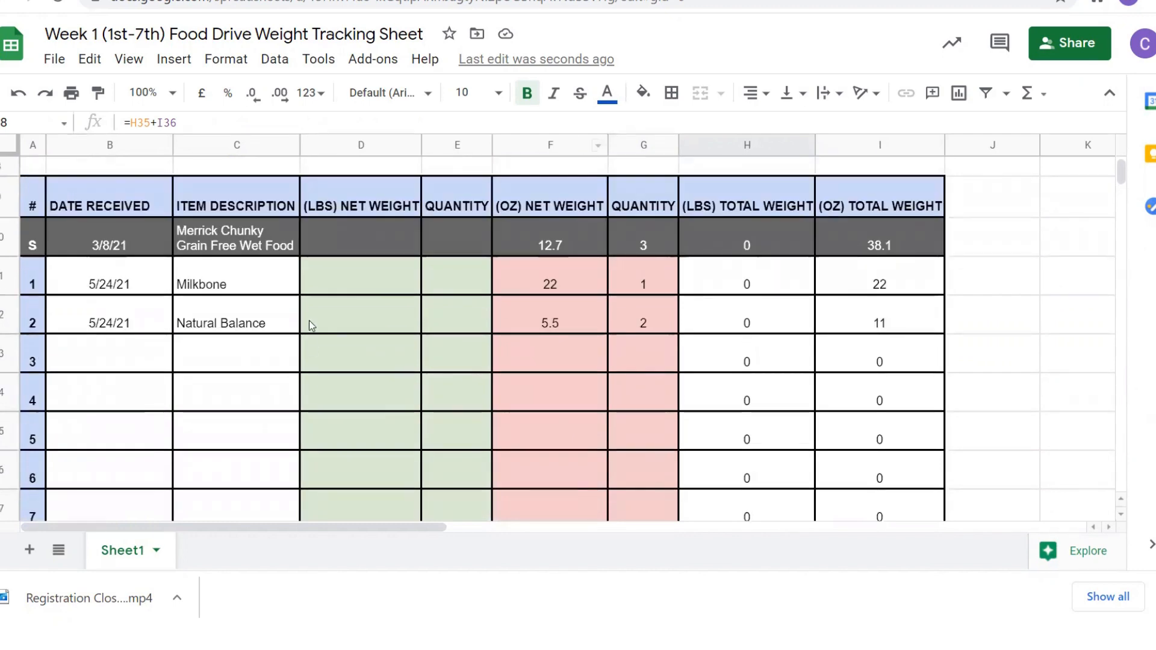
click(366, 281)
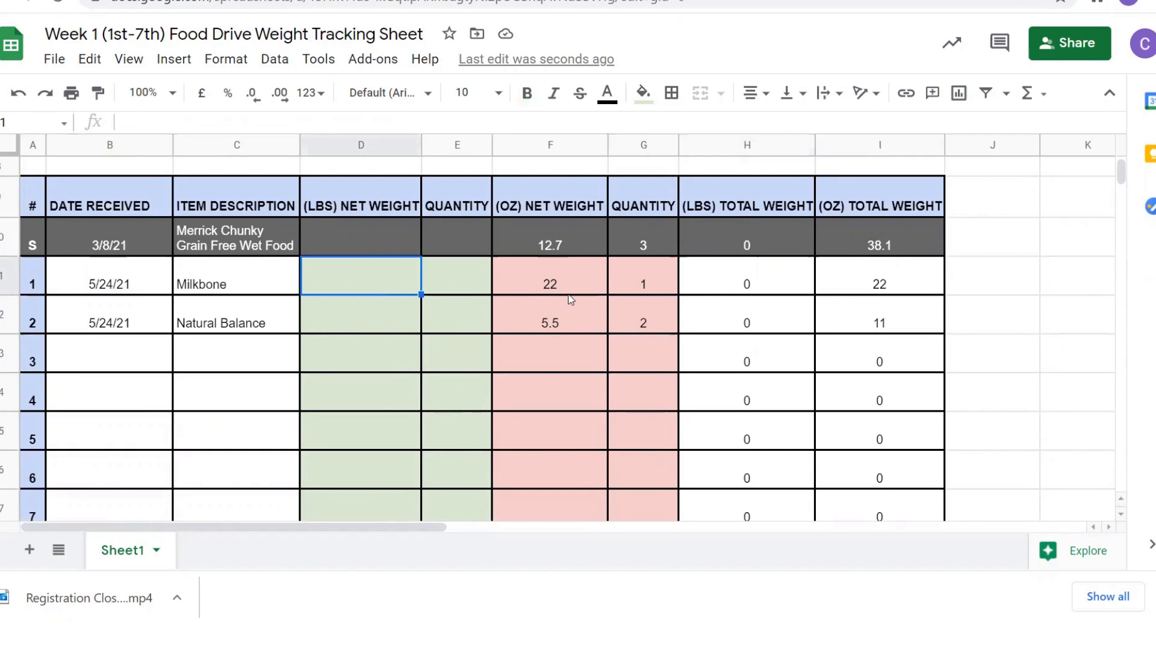
text(1)
key(Tab)
text(1)
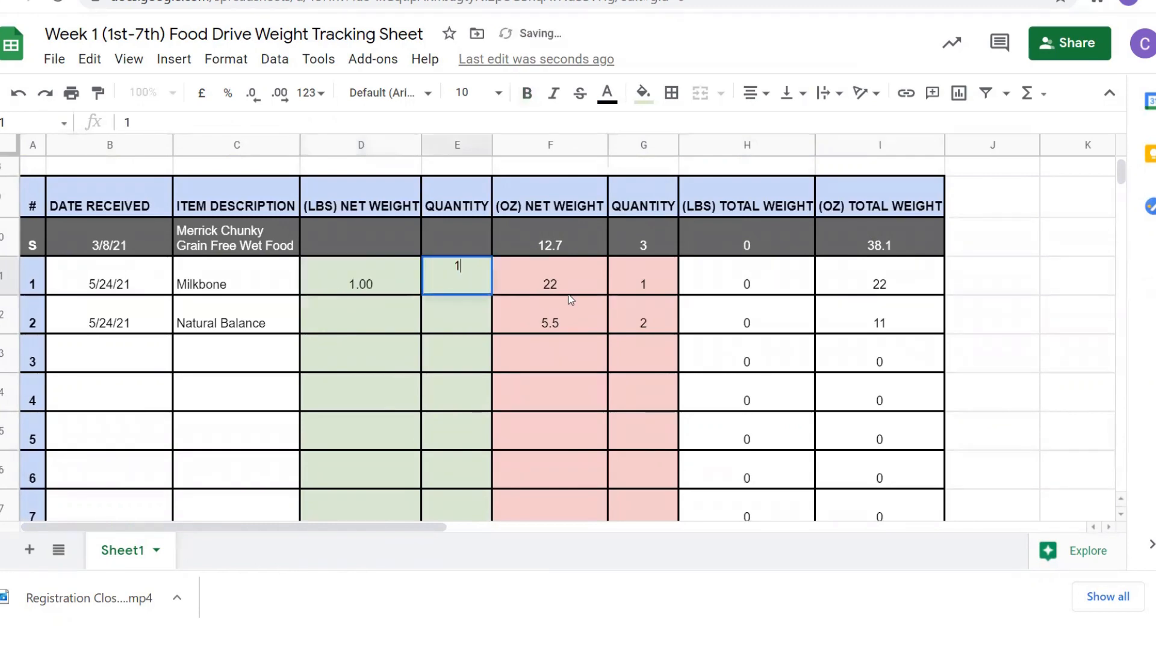
click(568, 293)
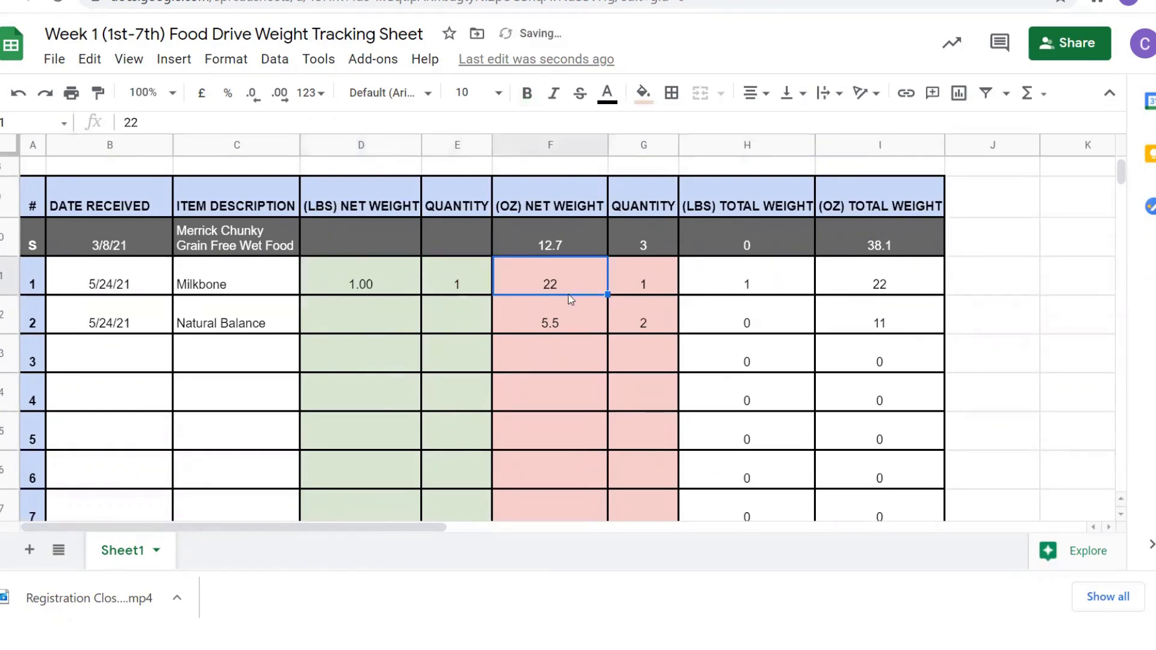
text(6)
key(Tab)
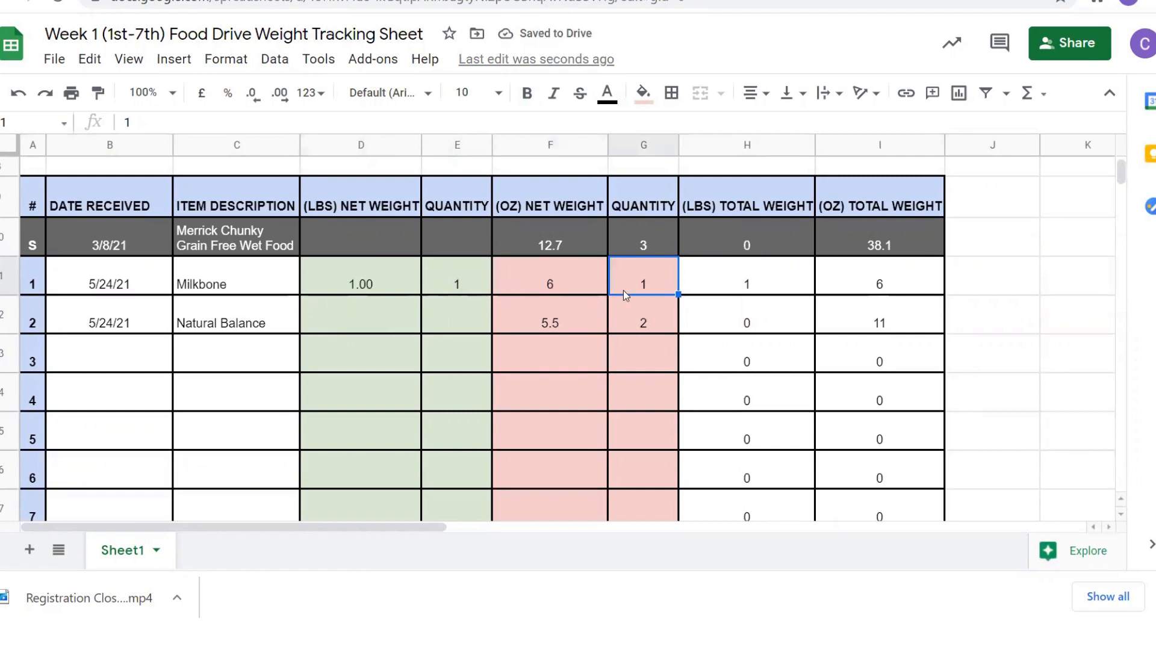
Step: Check Milkbone's pound and ounce total weights and the combined total below the entry rows
click(645, 329)
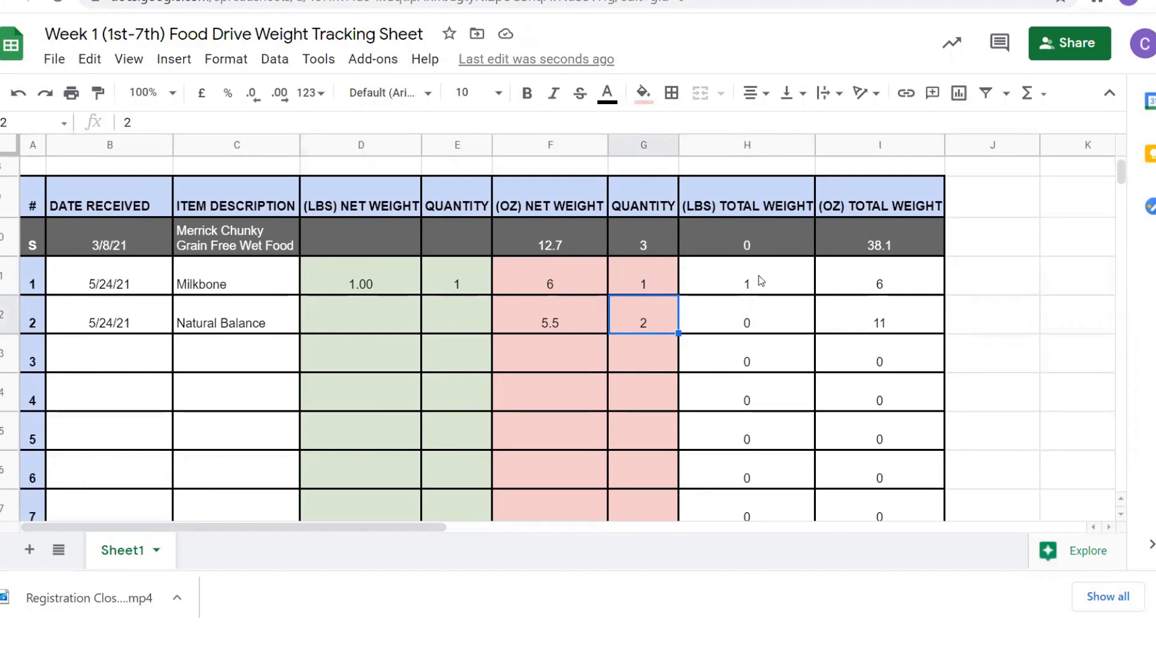
click(779, 284)
click(836, 292)
scroll(836, 297, down, 10)
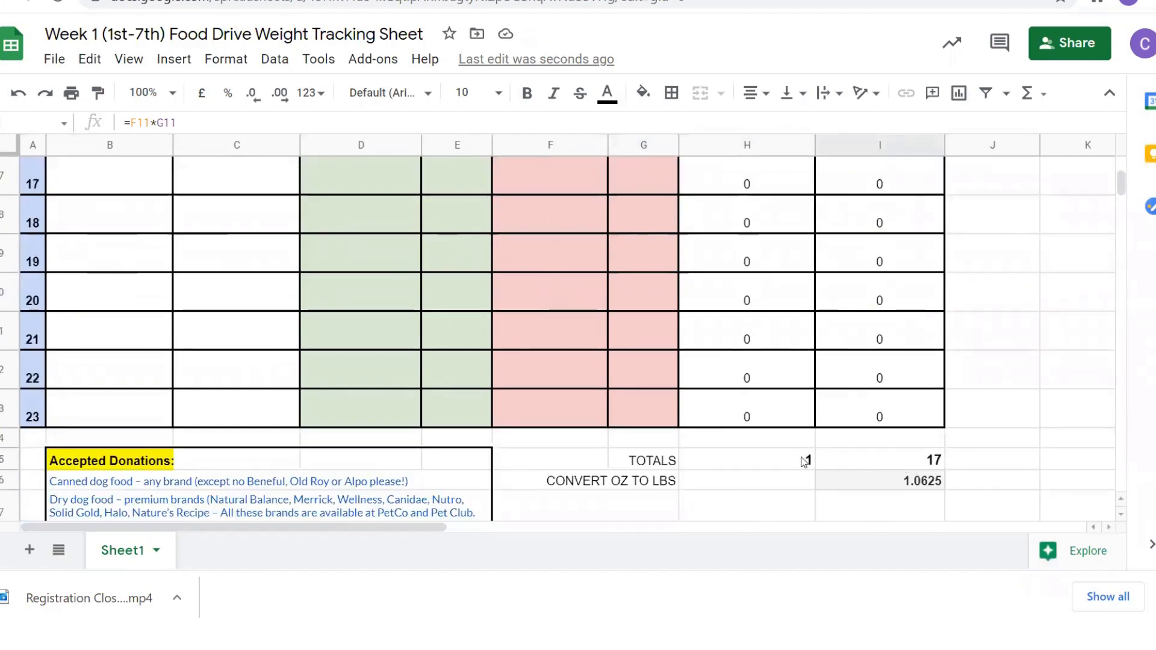
scroll(925, 482, down, 3)
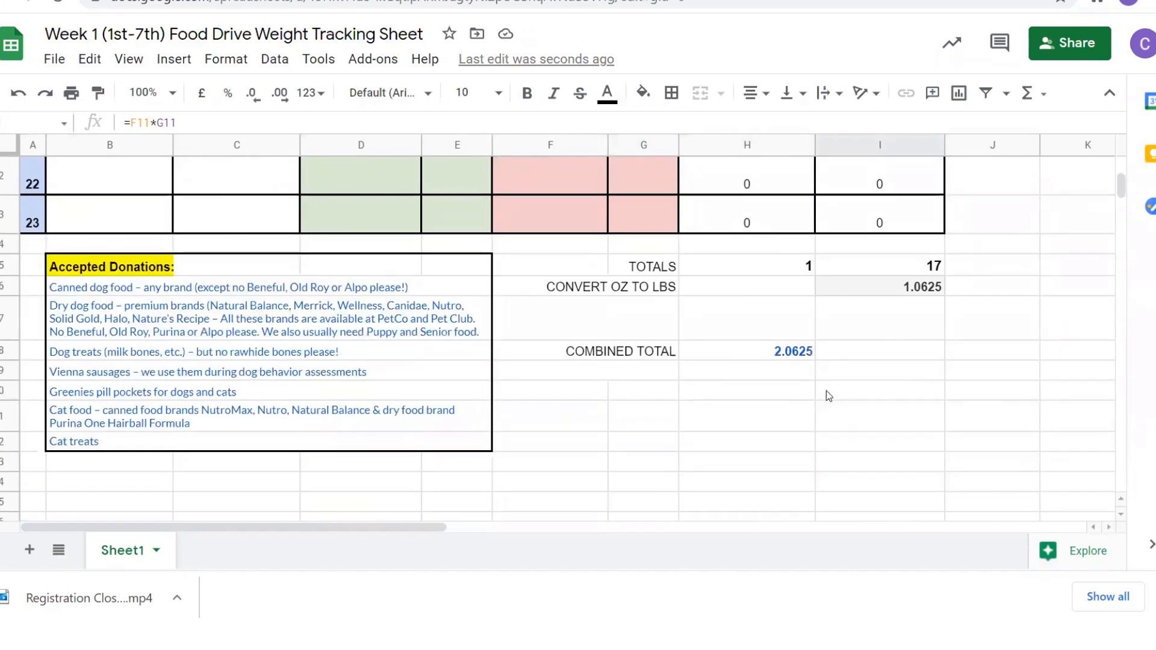
click(794, 354)
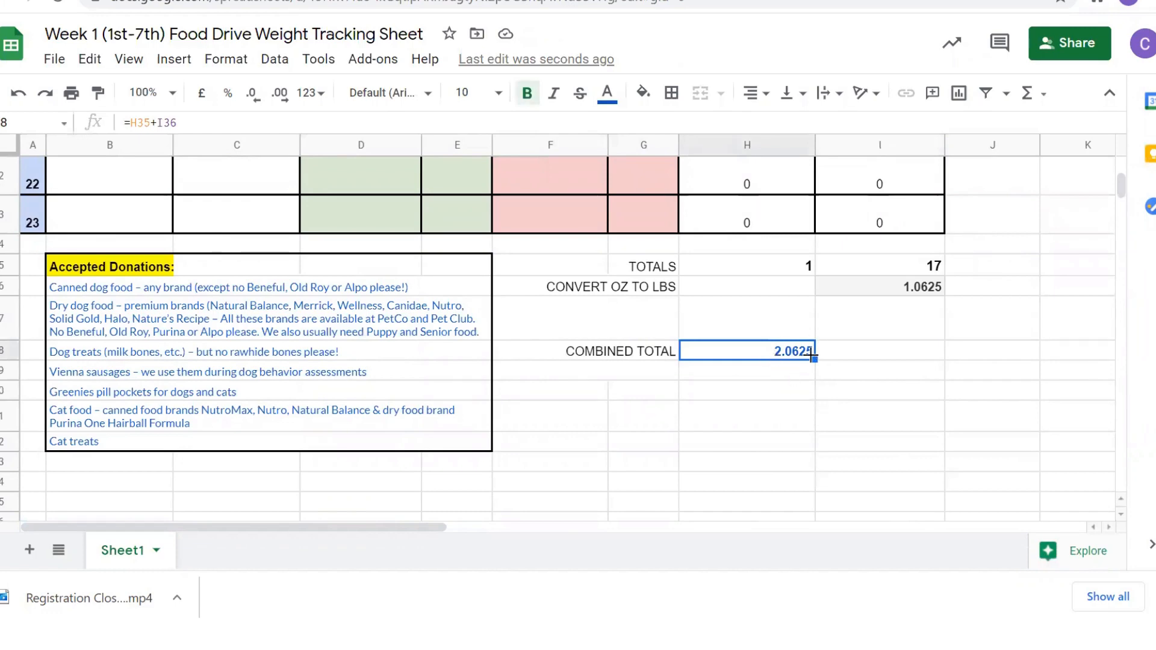
Step: Clear the dates received and item descriptions from entry rows 1 and 2
scroll(864, 387, up, 15)
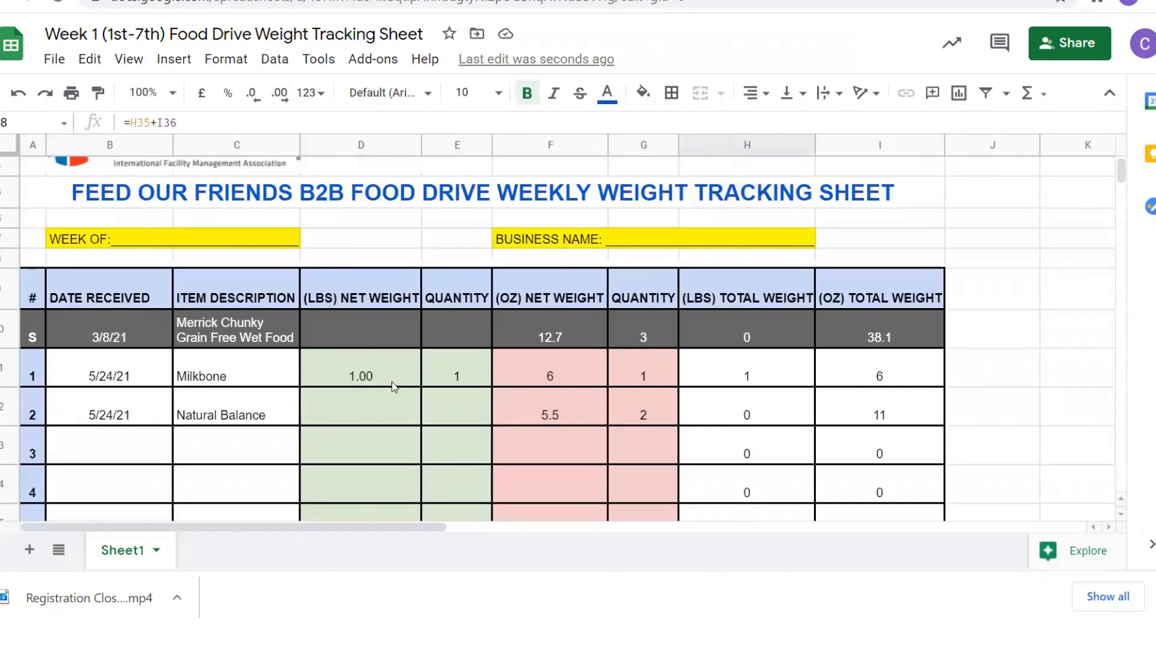
click(392, 383)
click(118, 380)
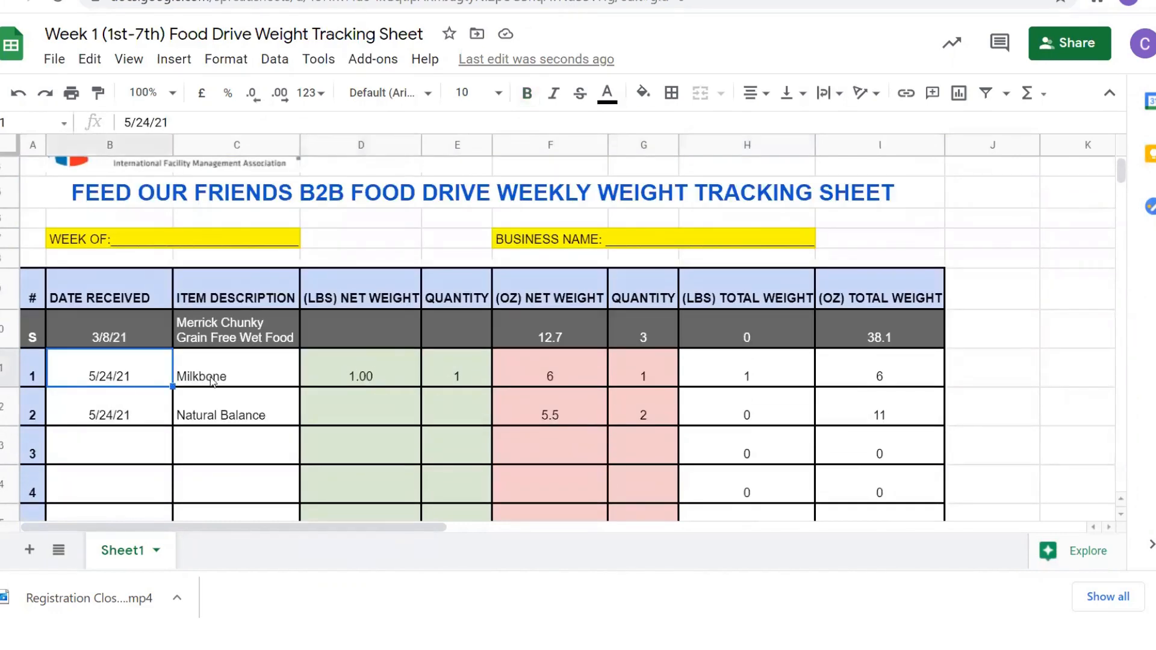
key(Delete)
click(243, 373)
key(Delete)
click(158, 412)
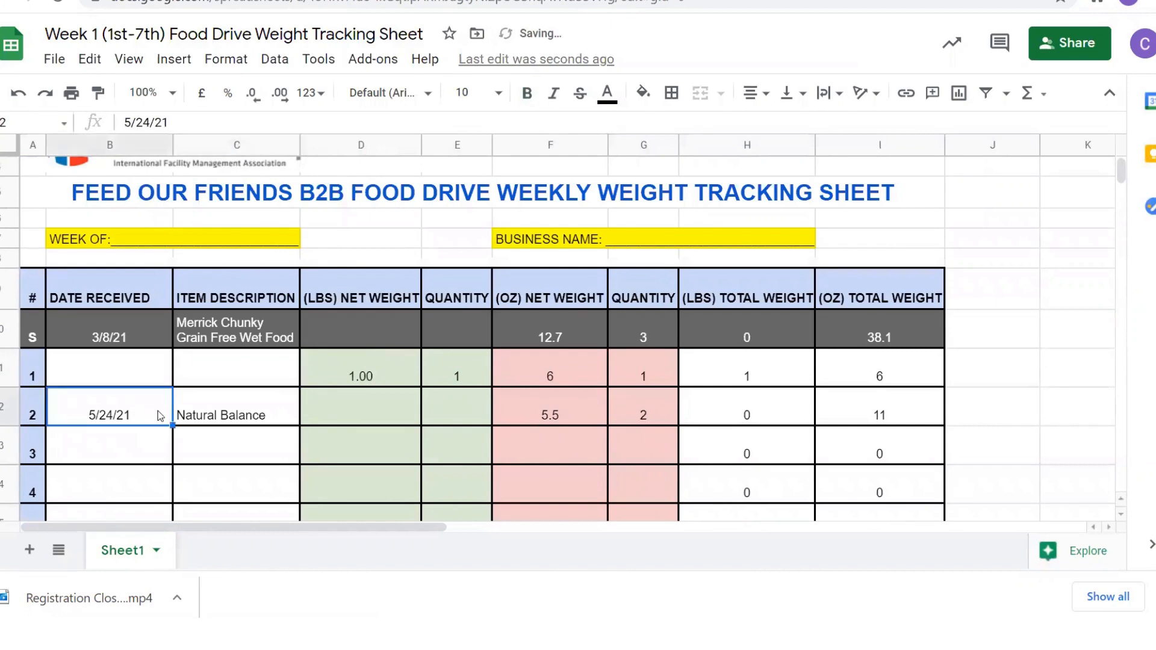
key(Delete)
click(248, 421)
key(Delete)
Step: Clear the pound net weight and quantity from row 1 and the ounce net weights and quantities from rows 1 and 2
click(357, 378)
key(Delete)
click(458, 378)
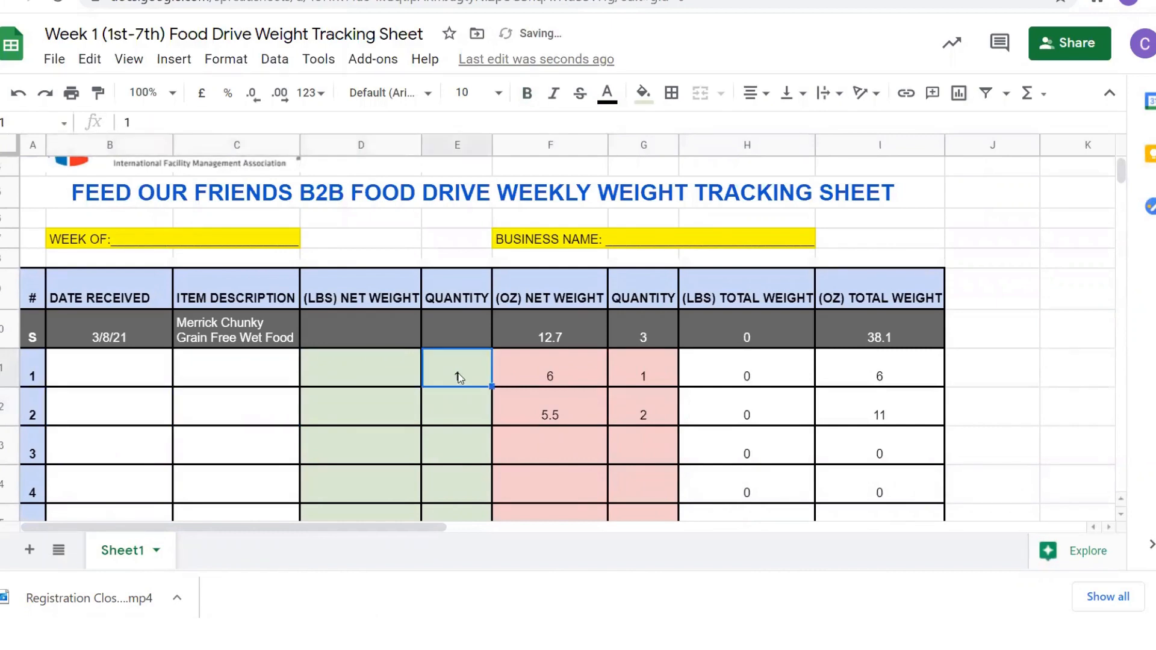
key(Delete)
click(533, 379)
key(Delete)
click(633, 384)
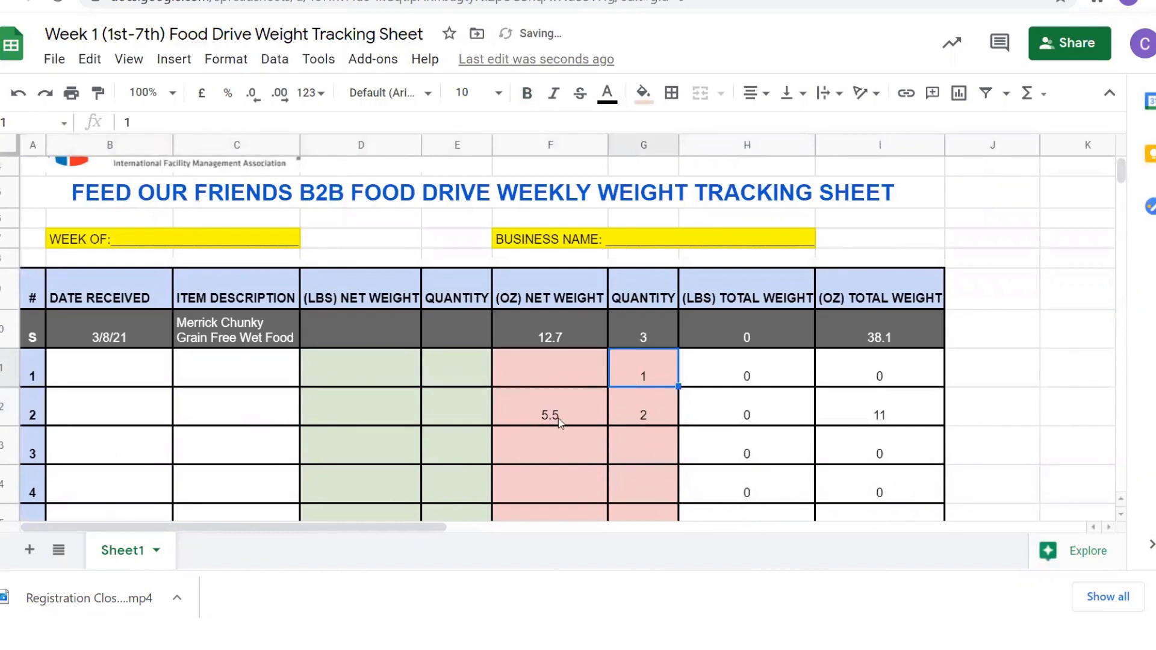
key(Delete)
click(572, 414)
key(Delete)
click(640, 414)
key(Delete)
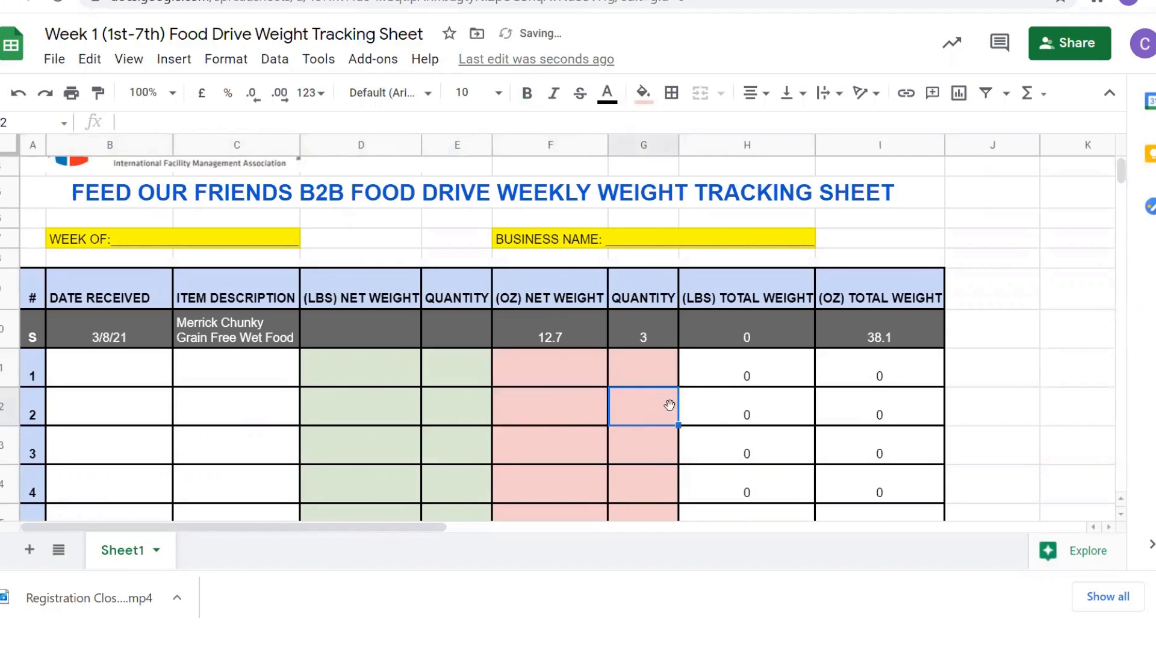
Step: Look over the whole tracking sheet, from the Week Of and Business Name fields to the combined total and accepted donations
scroll(574, 397, down, 3)
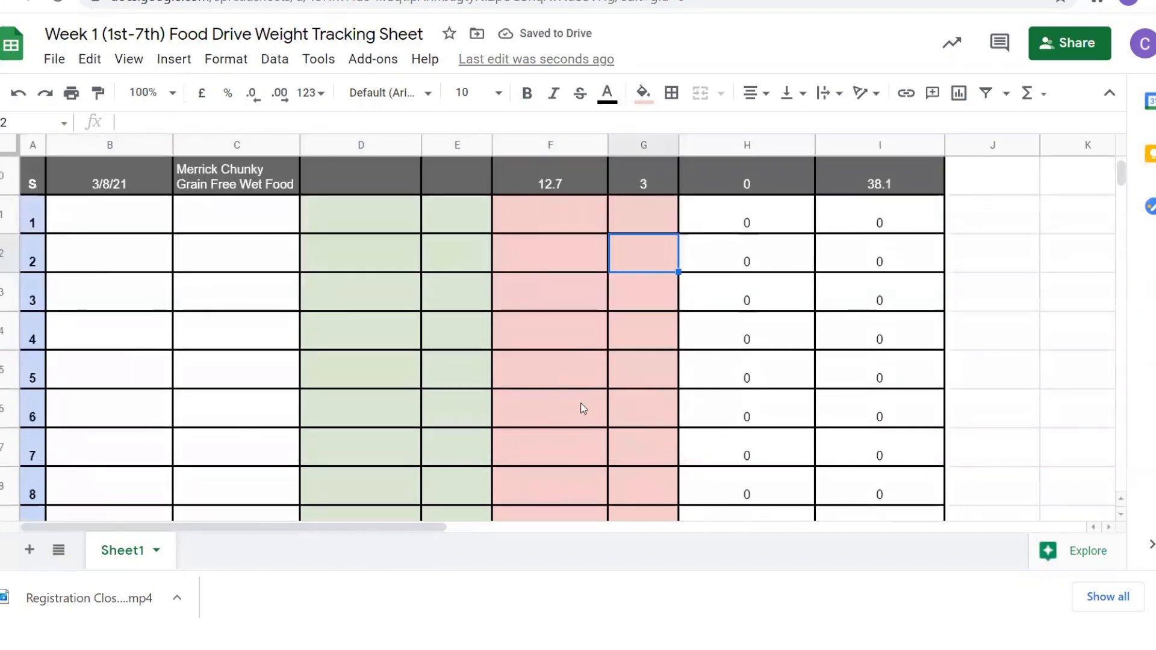
scroll(582, 406, down, 3)
scroll(587, 412, up, 10)
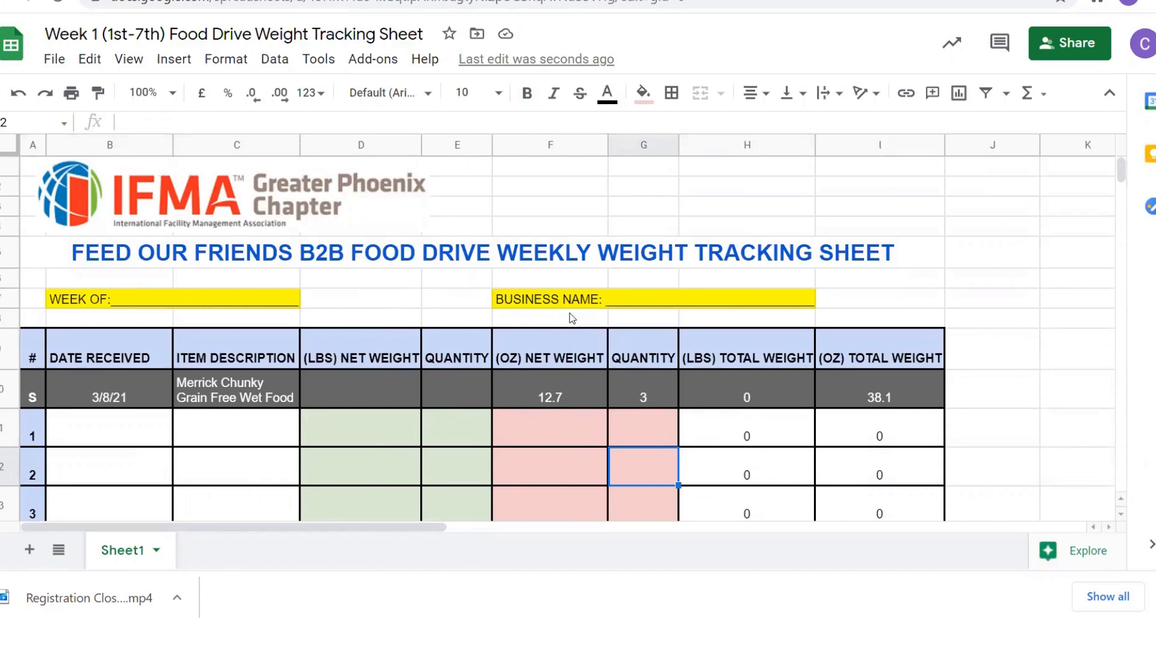
scroll(569, 313, down, 10)
scroll(571, 335, down, 5)
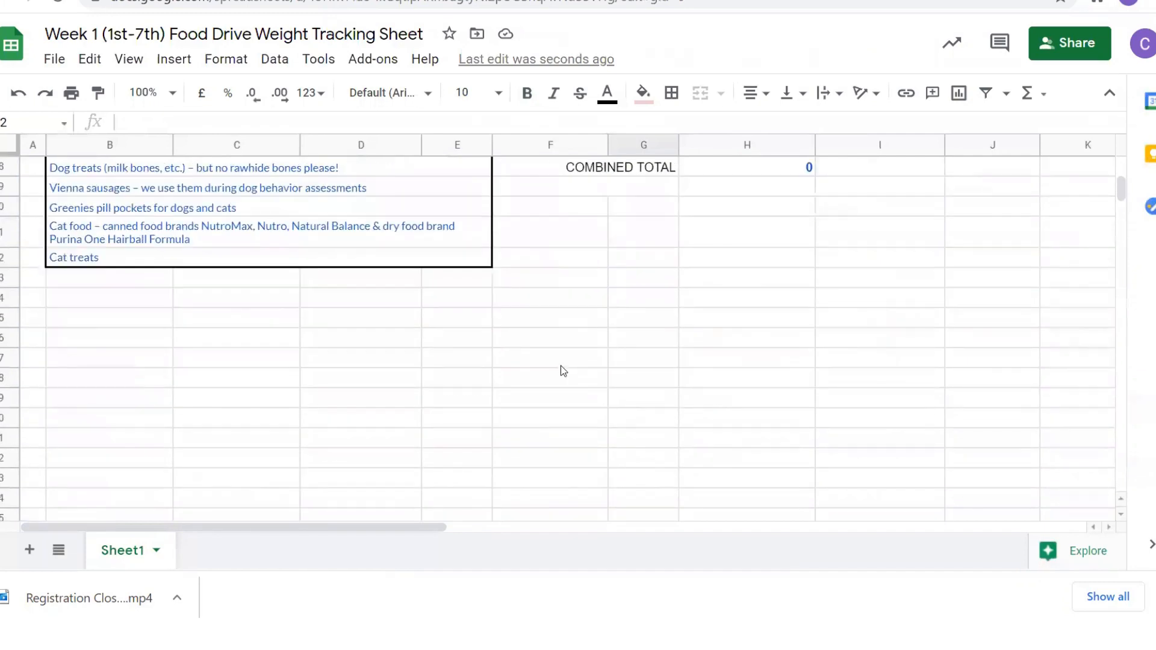
scroll(560, 366, up, 15)
scroll(554, 368, up, 5)
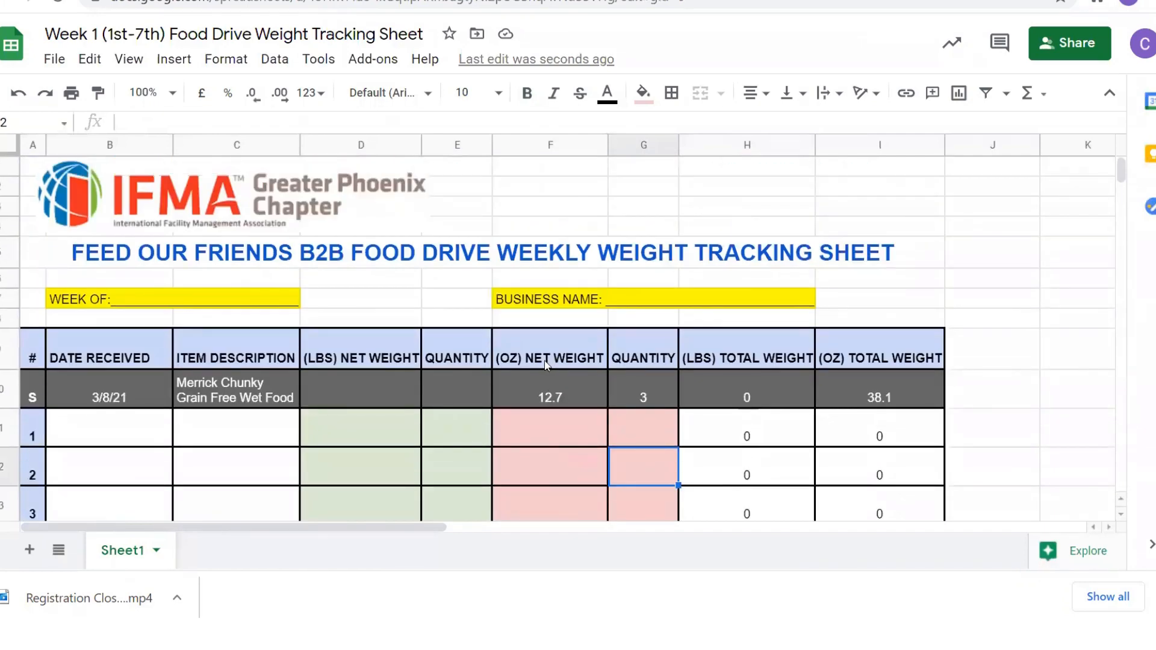